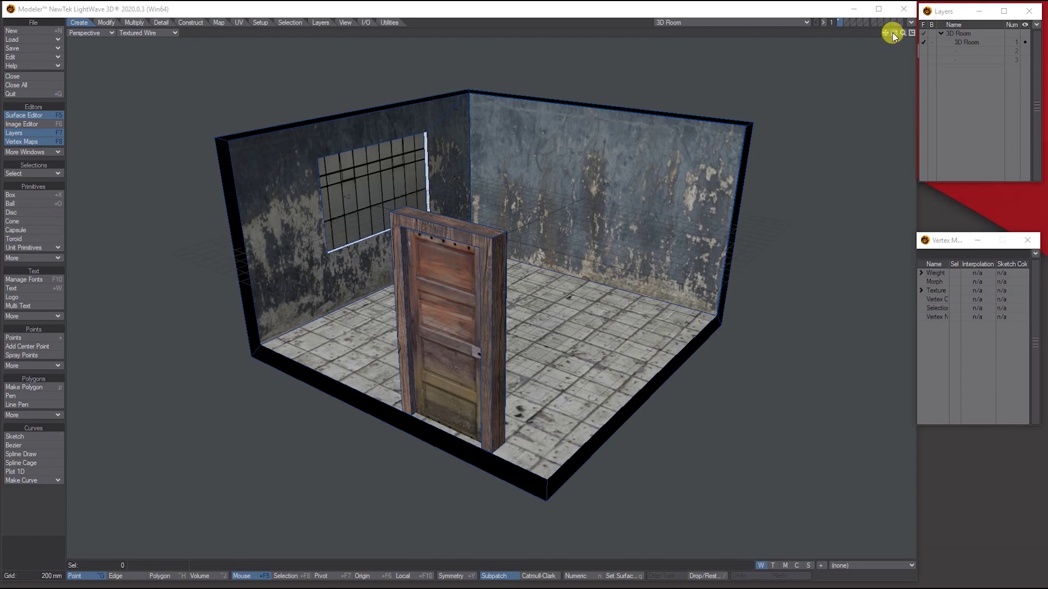
Orbit around the textured room model and open the Surface Editor with F5
drag(893, 32, 618, 255)
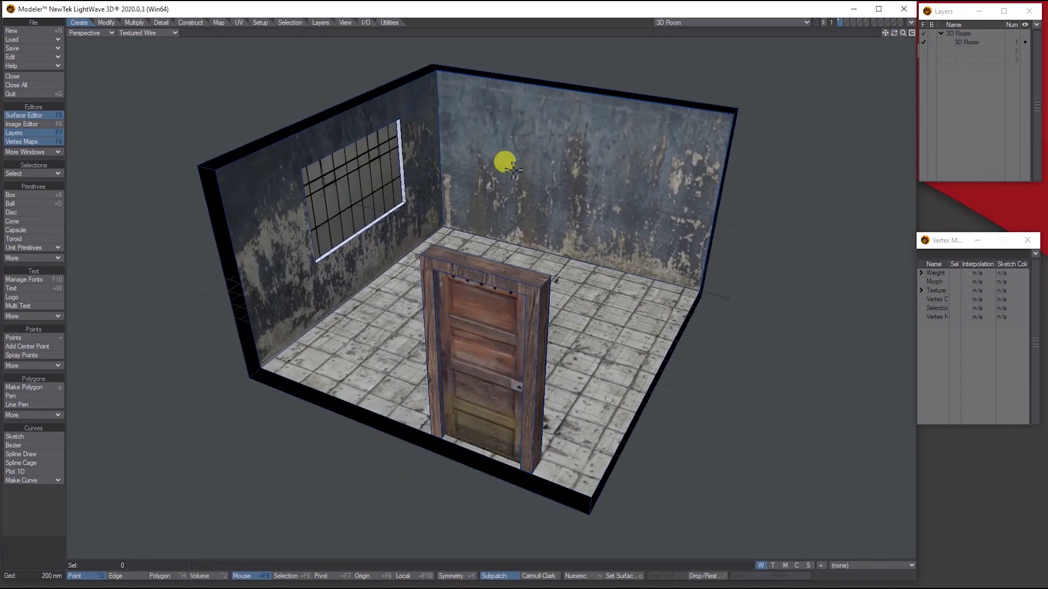
drag(893, 33, 668, 106)
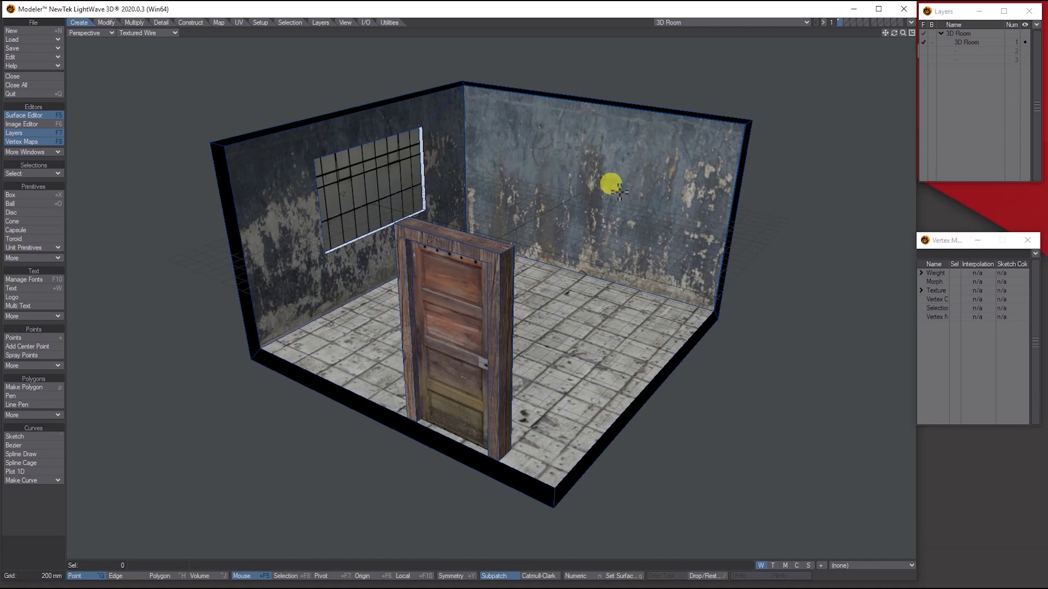
key(F7)
key(F5)
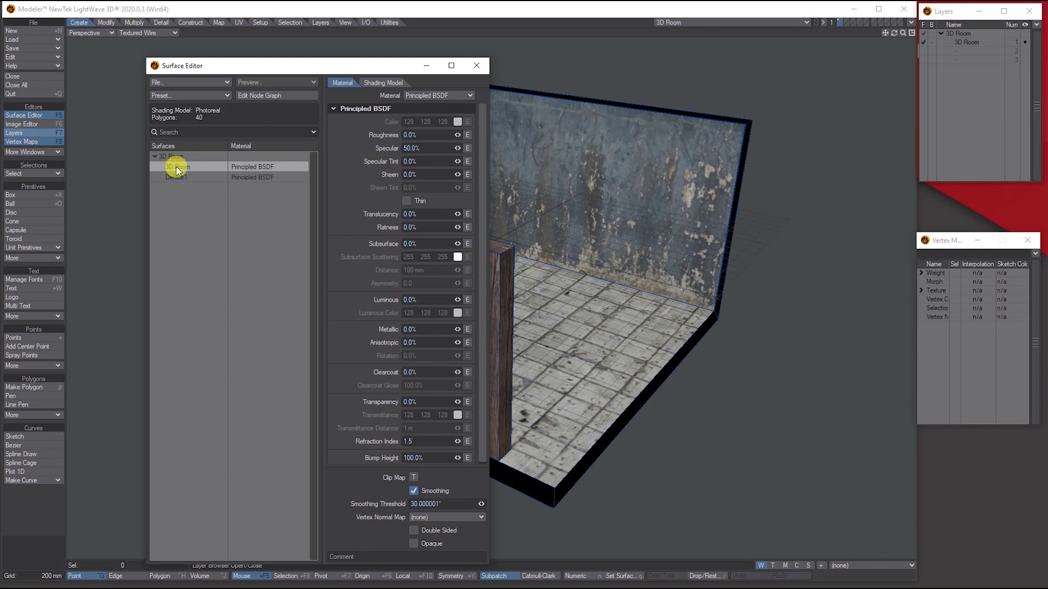
Review the 3D Room surface's node graph, then close the Node Editor and Surface Editor
click(259, 95)
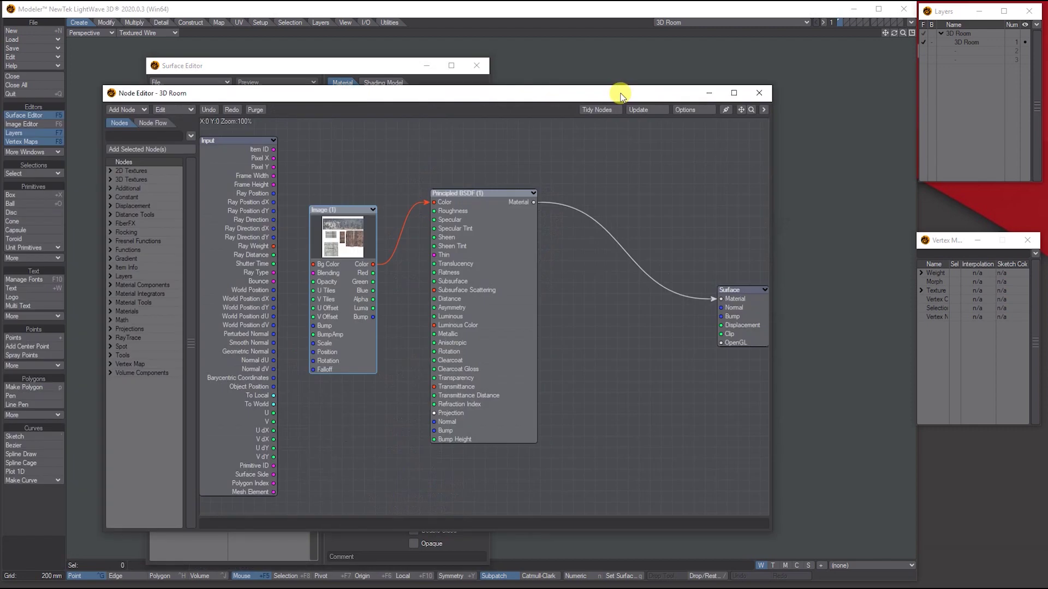
drag(620, 89, 648, 89)
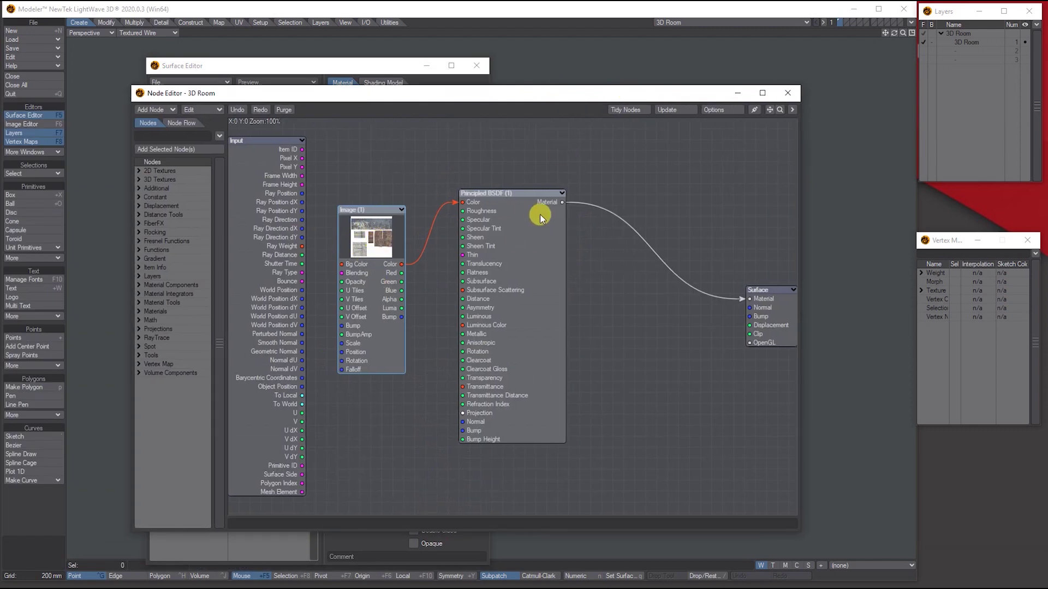
click(784, 95)
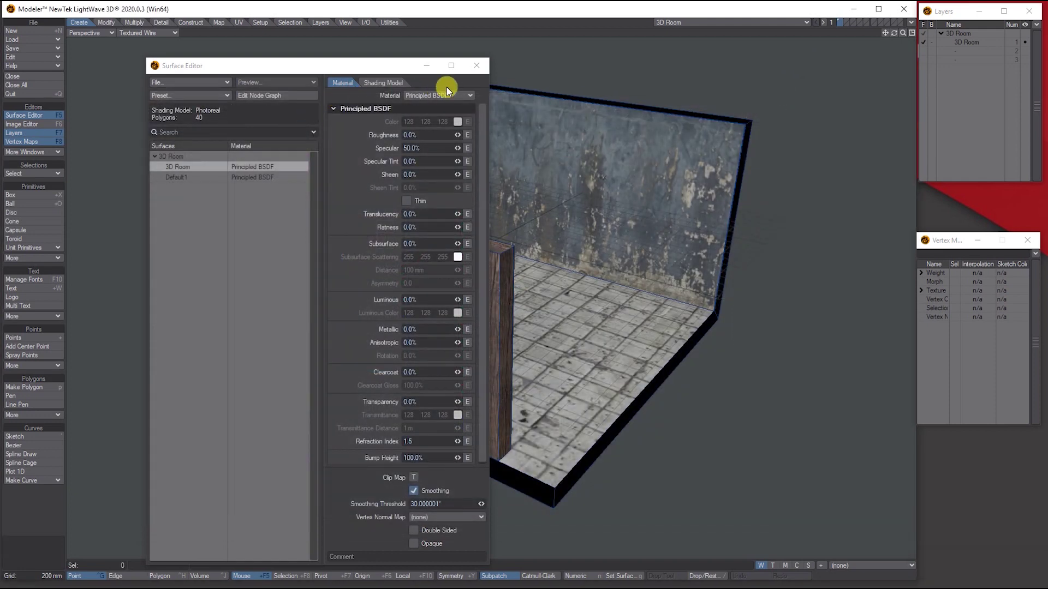
click(480, 66)
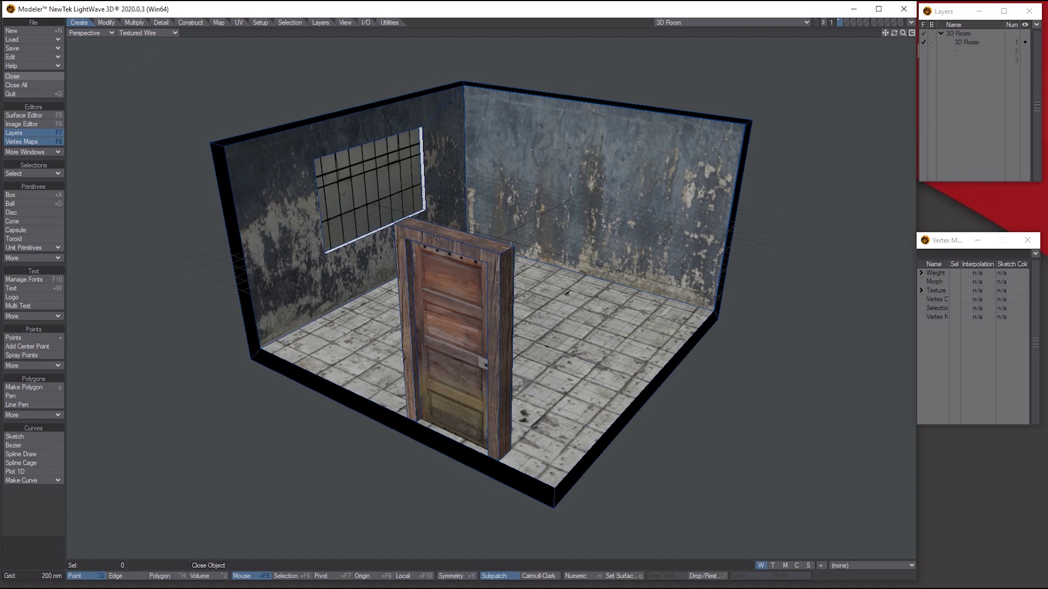
Close the room model and numerically create a 5 m × 3 m × 5 m box
click(17, 76)
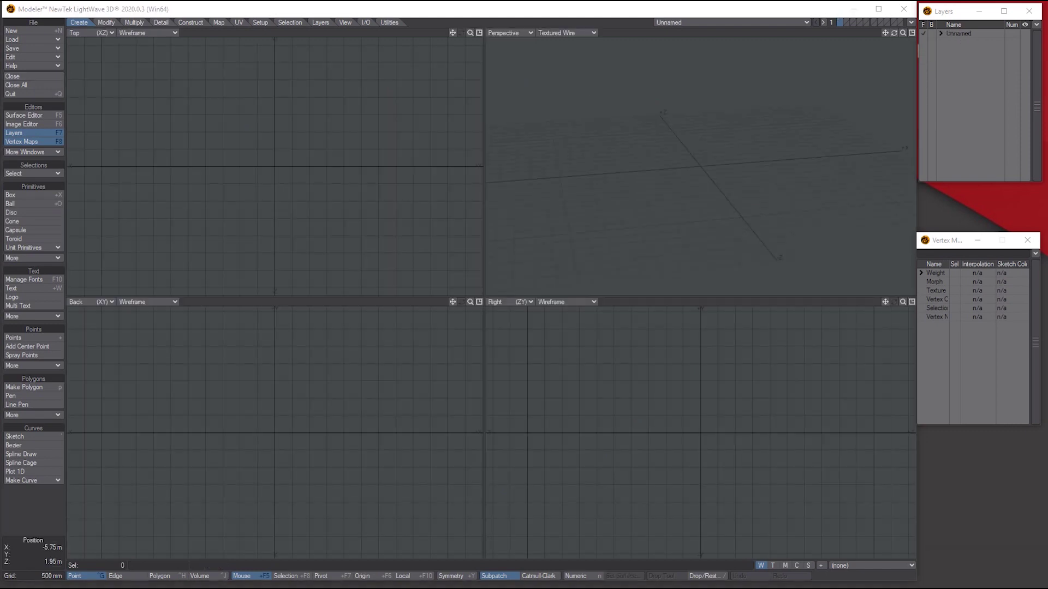
click(36, 197)
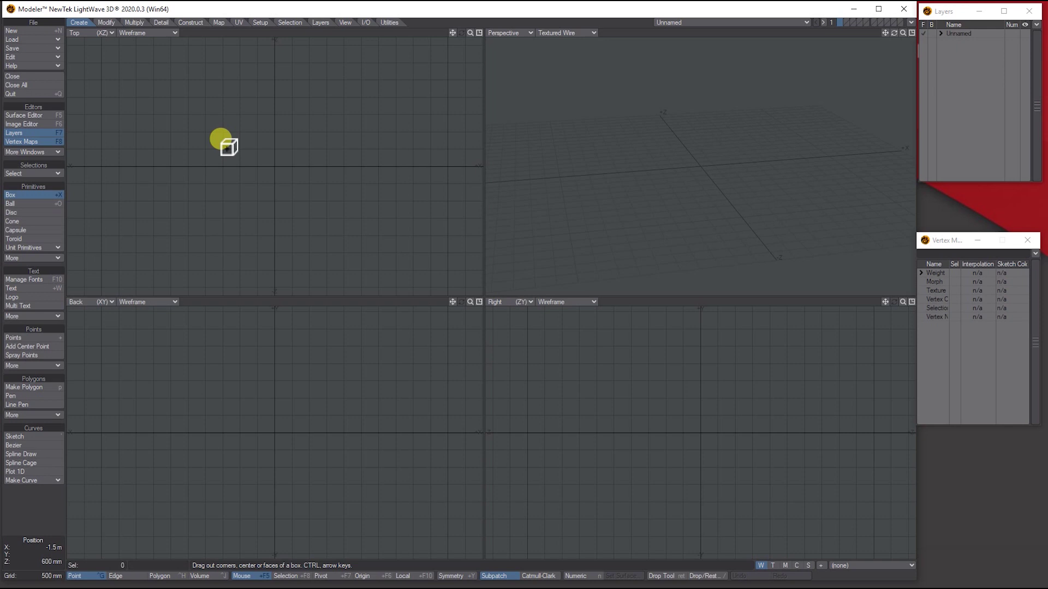
key(n)
key(n)
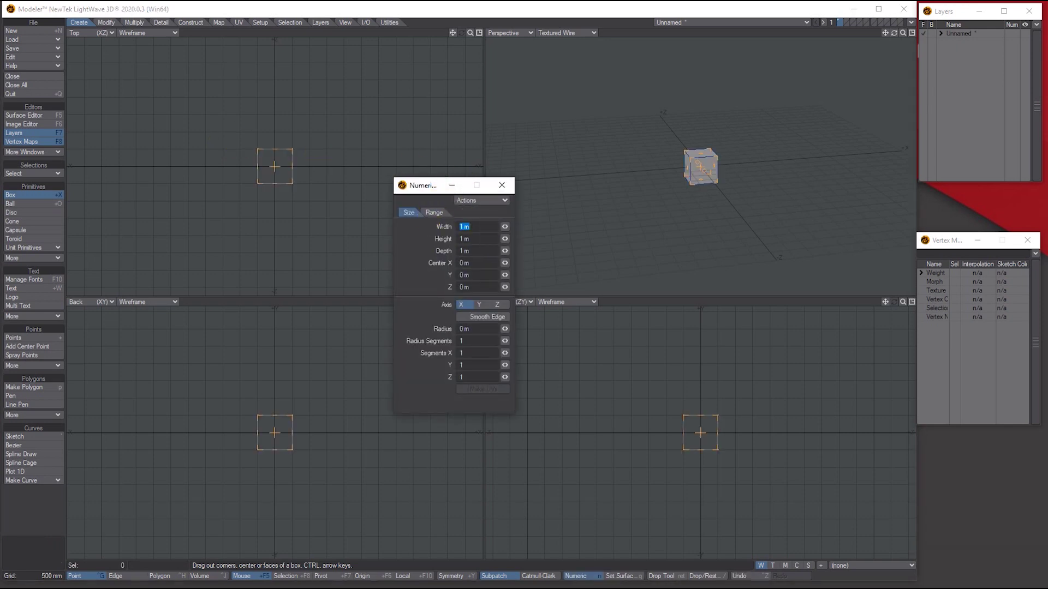
text(5)
key(Tab)
text(3)
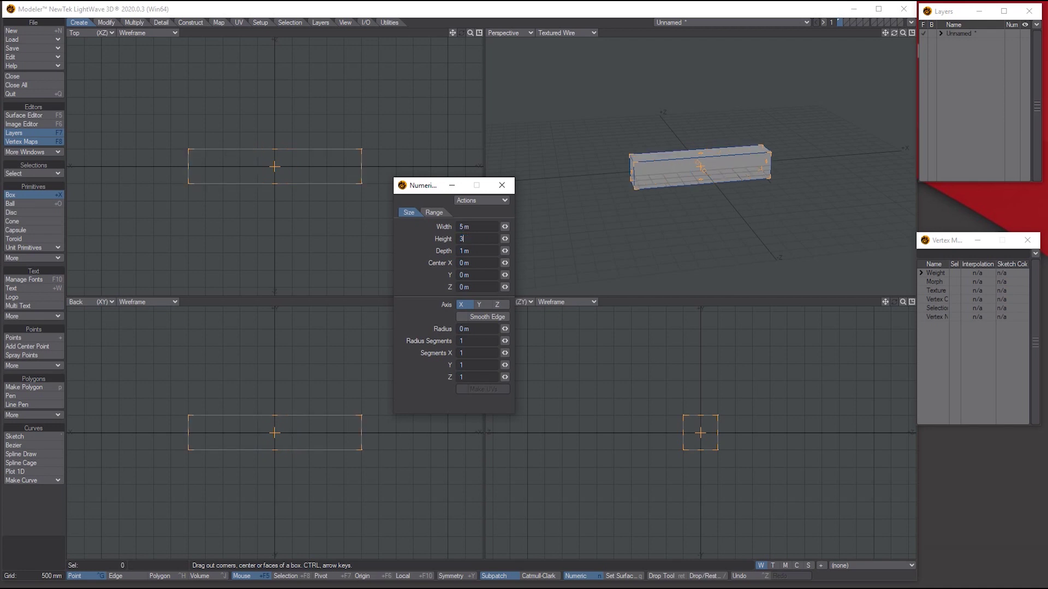
key(Tab)
text(5)
key(Tab)
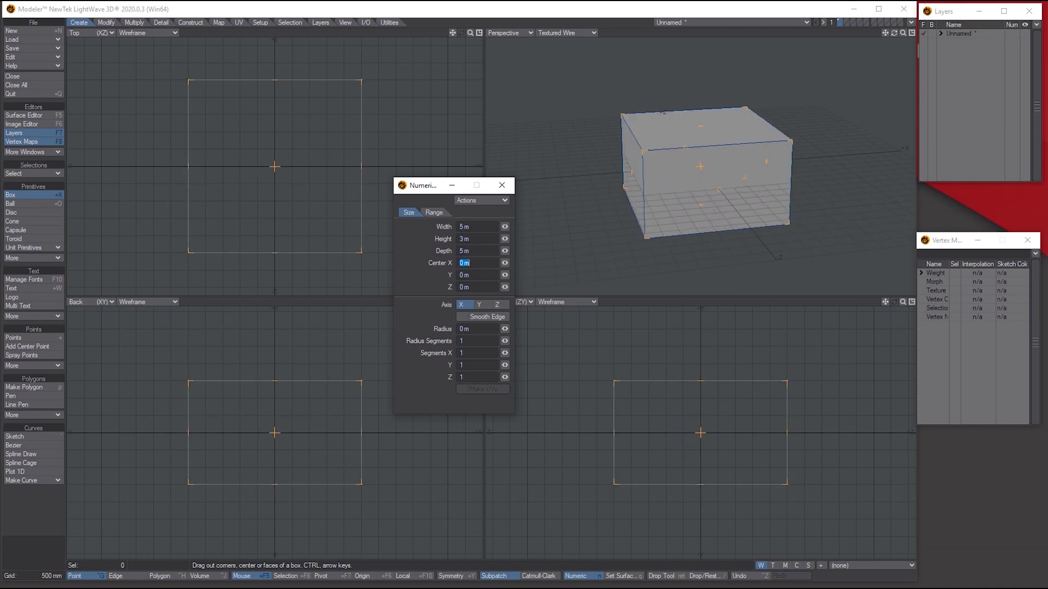
drag(894, 33, 875, 34)
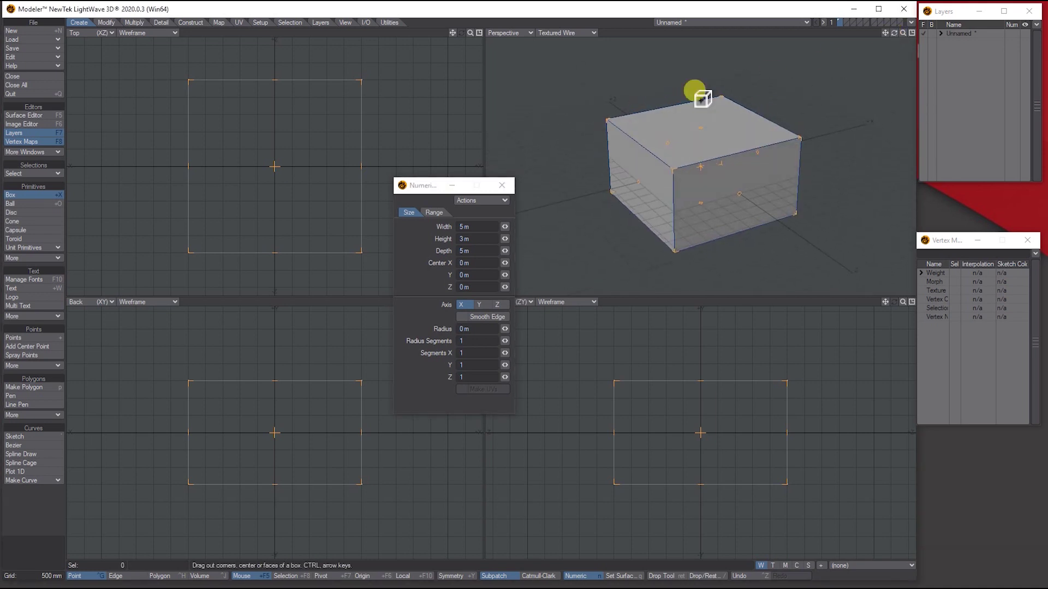
click(501, 187)
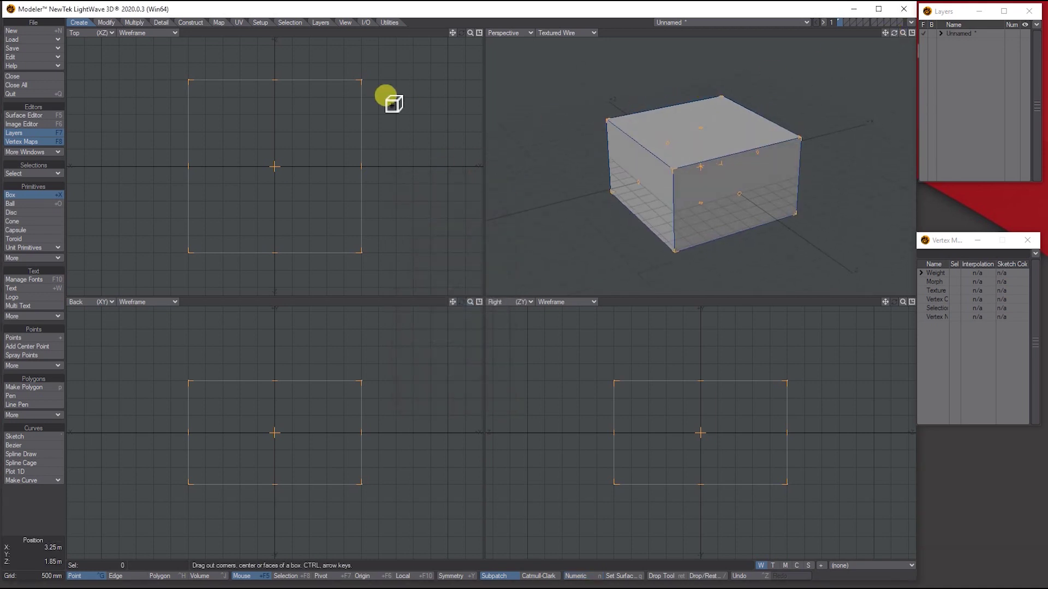
Delete the box's top, left-front and right-front faces, then inspect the opened box
key(space)
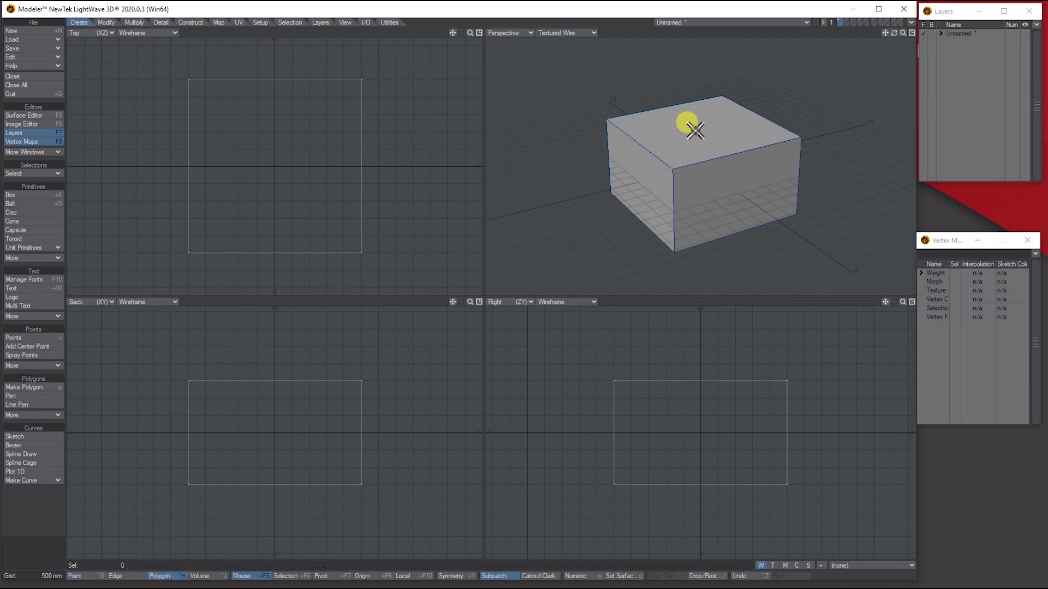
click(678, 130)
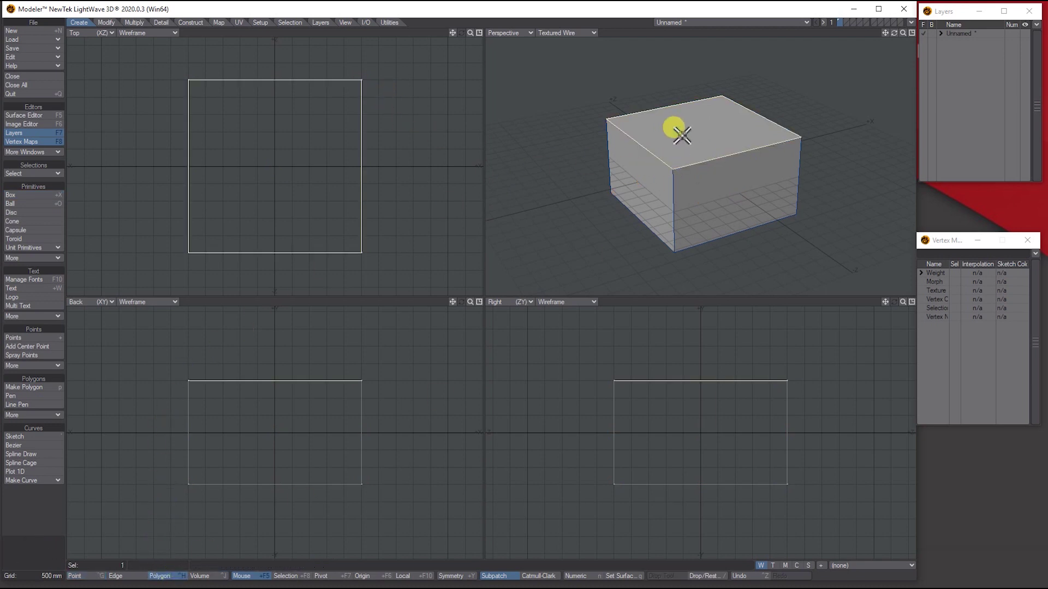
click(655, 179)
click(728, 180)
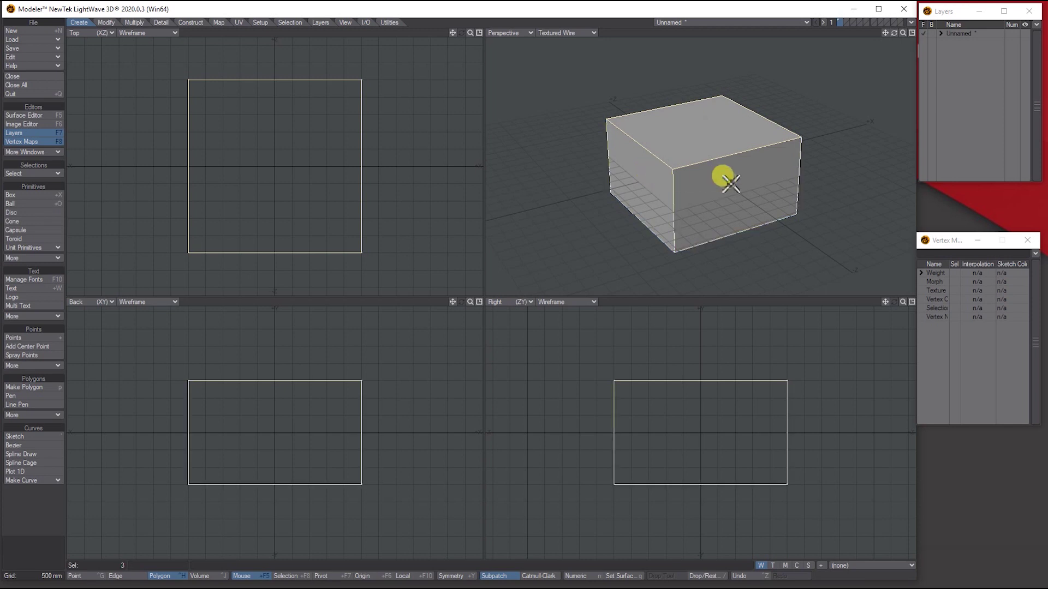
mouse_move(894, 32)
mouse_down()
mouse_move(860, 37)
mouse_move(888, 40)
mouse_up()
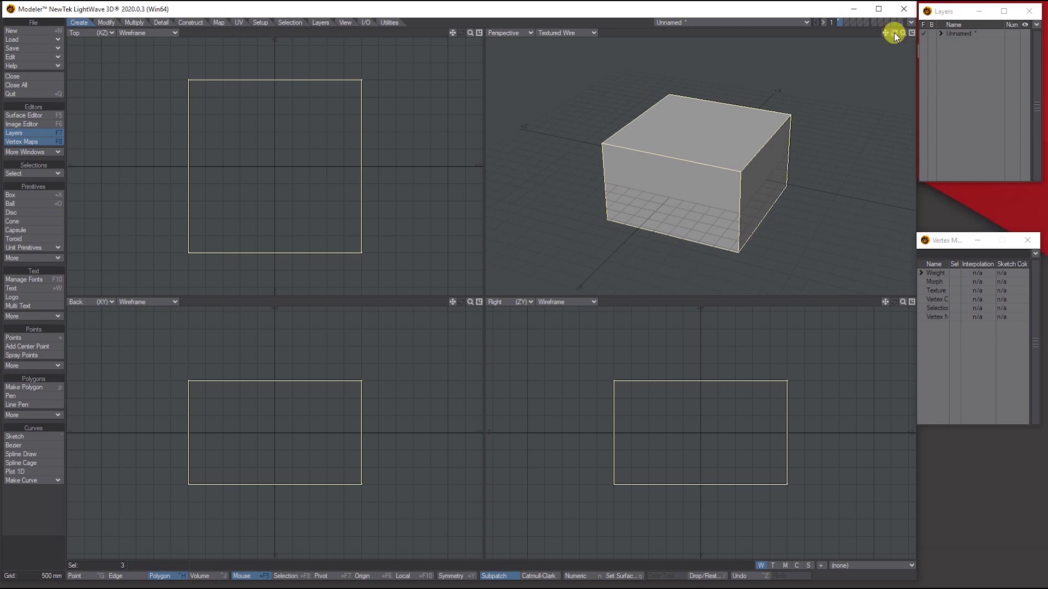
key(apostrophe)
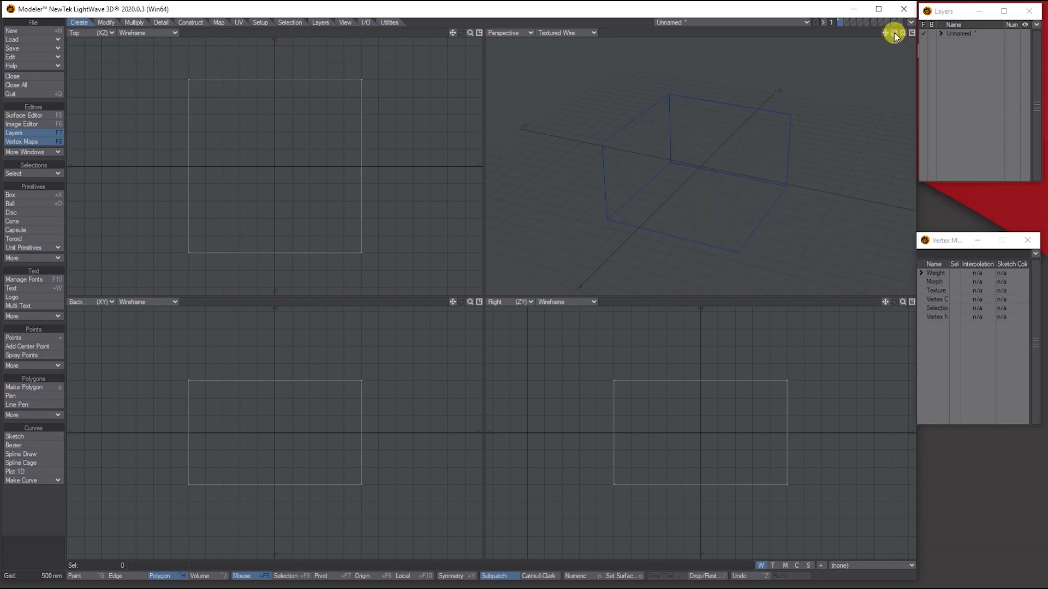
drag(896, 30, 869, 66)
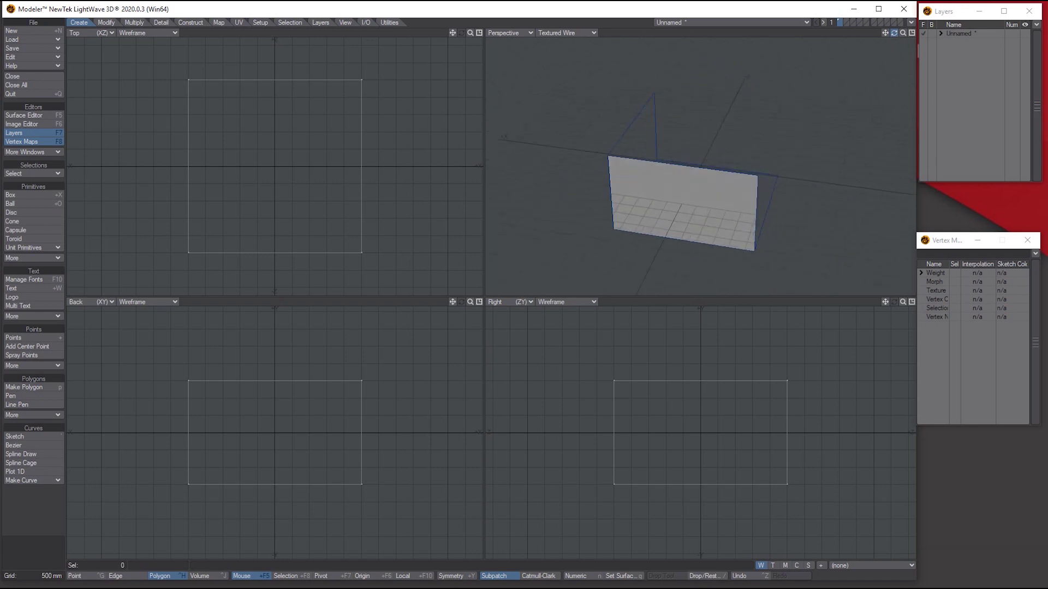
drag(894, 33, 868, 66)
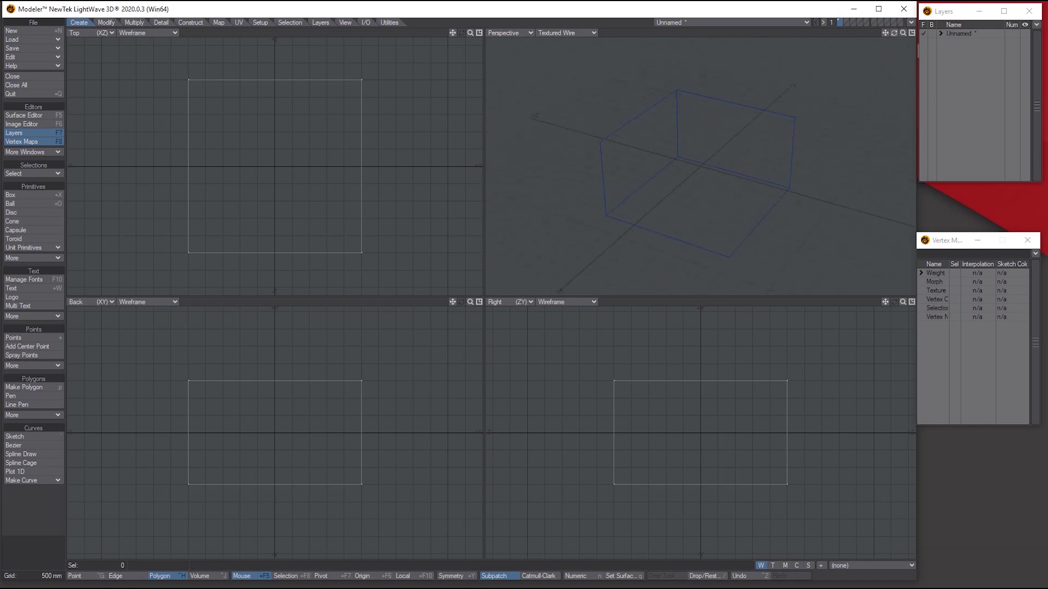
Start Thicken and enter a 300 mm thickness amount
click(136, 23)
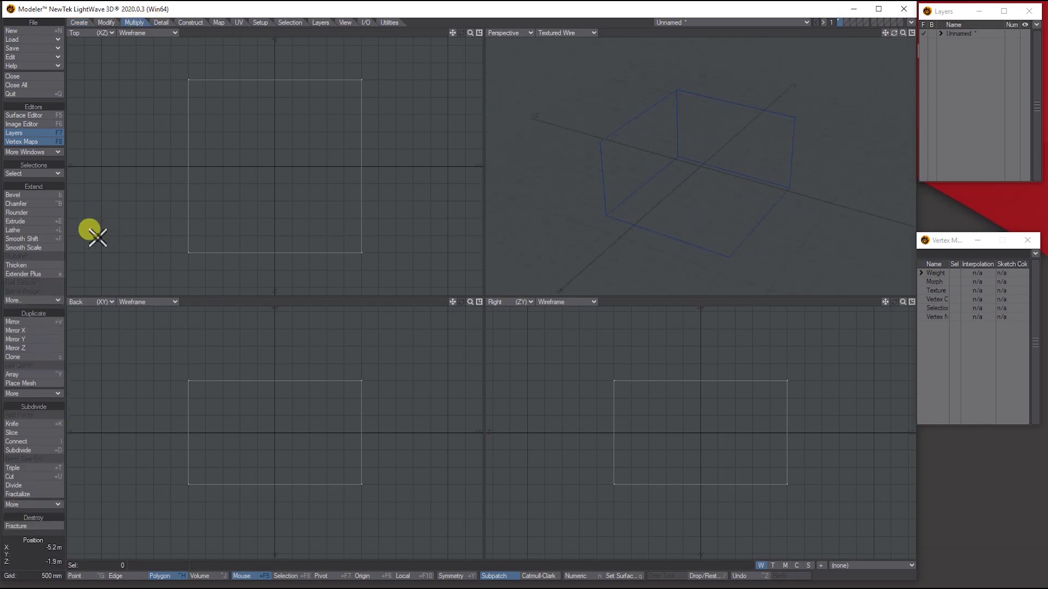
click(31, 264)
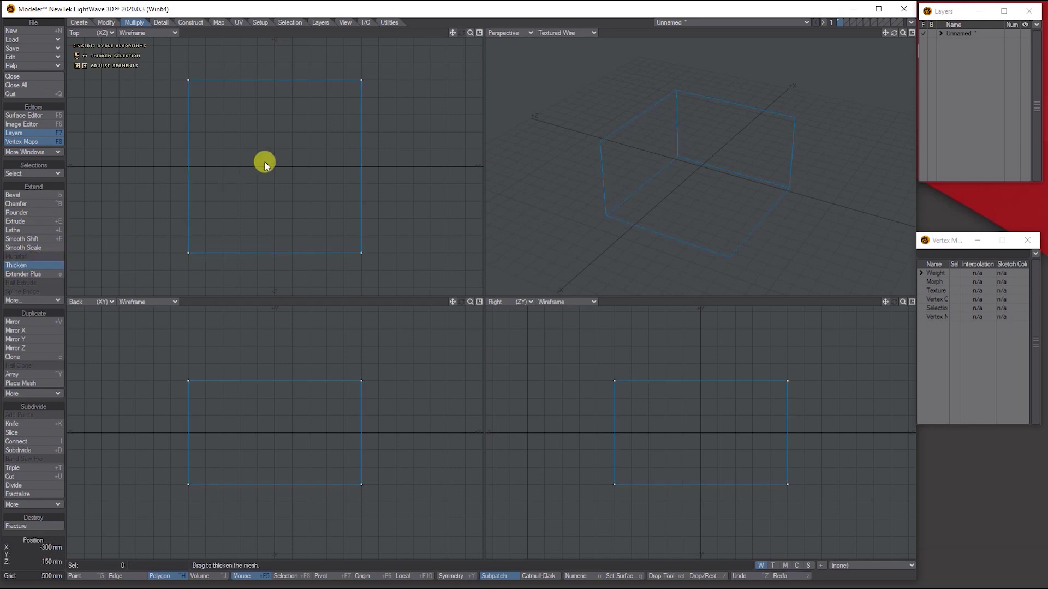
key(n)
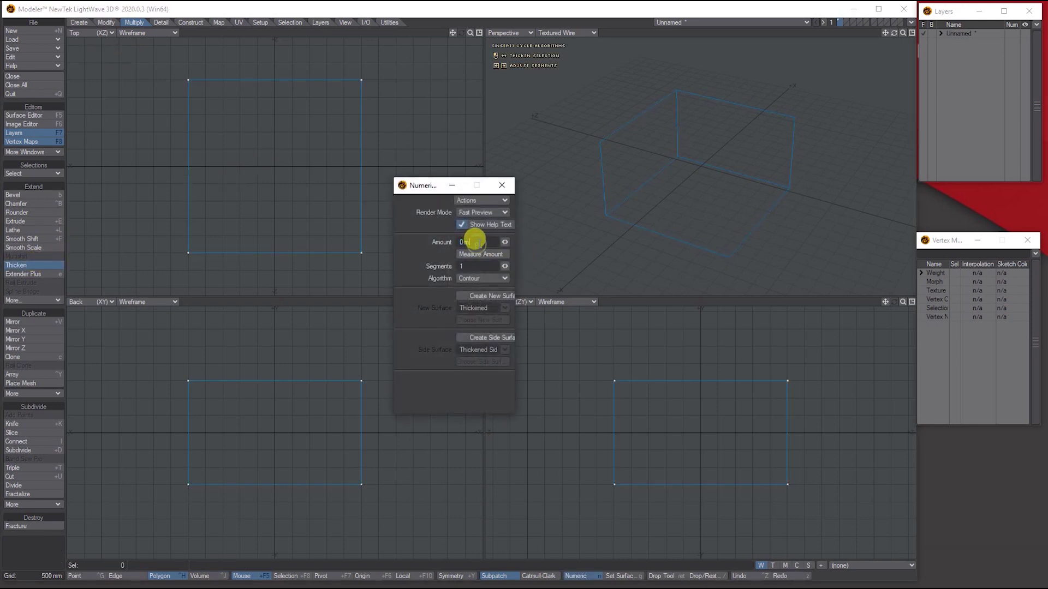
double_click(477, 241)
text(300mm)
key(Return)
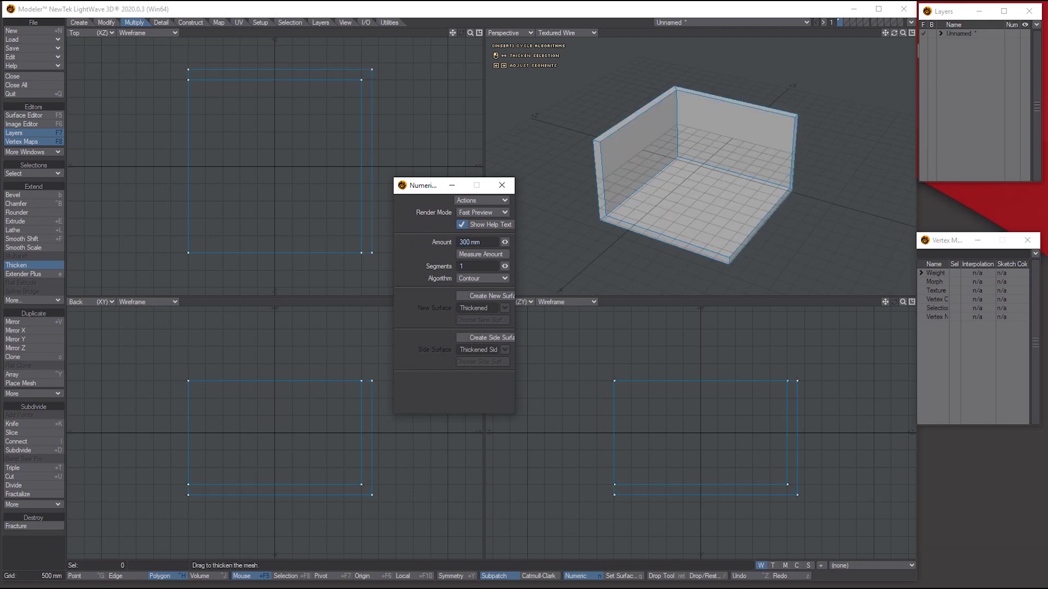
Switch the thickening algorithm to Contour and apply the thickening
click(471, 278)
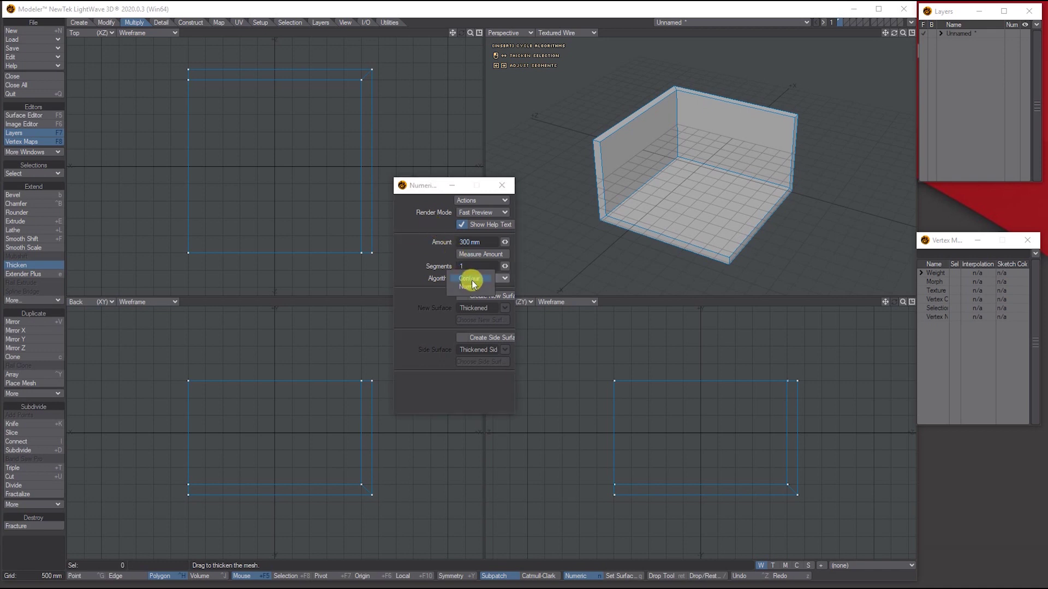
click(472, 288)
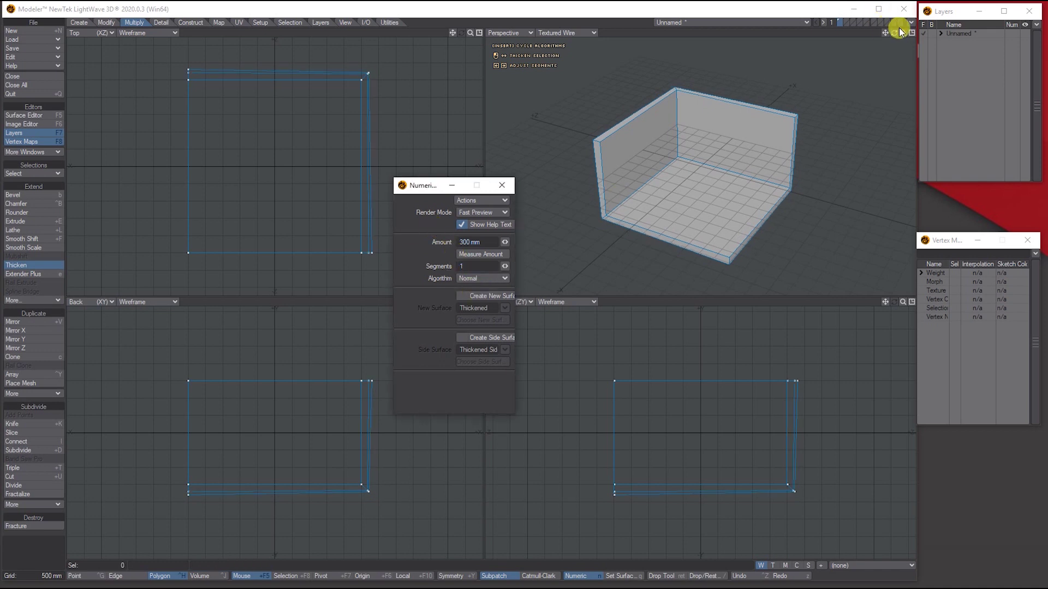
drag(903, 33, 900, 36)
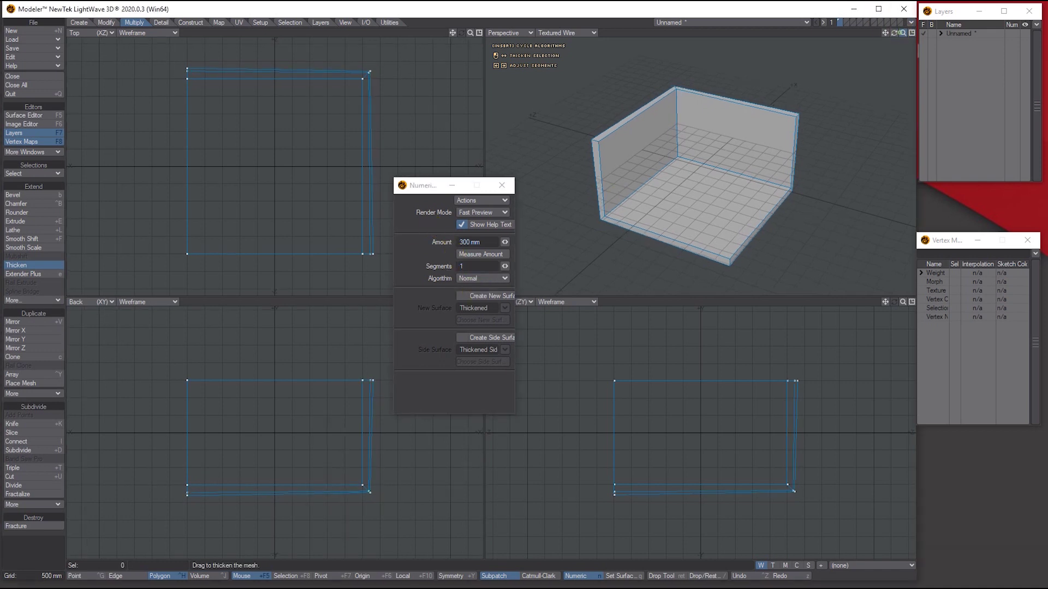
click(483, 281)
click(487, 271)
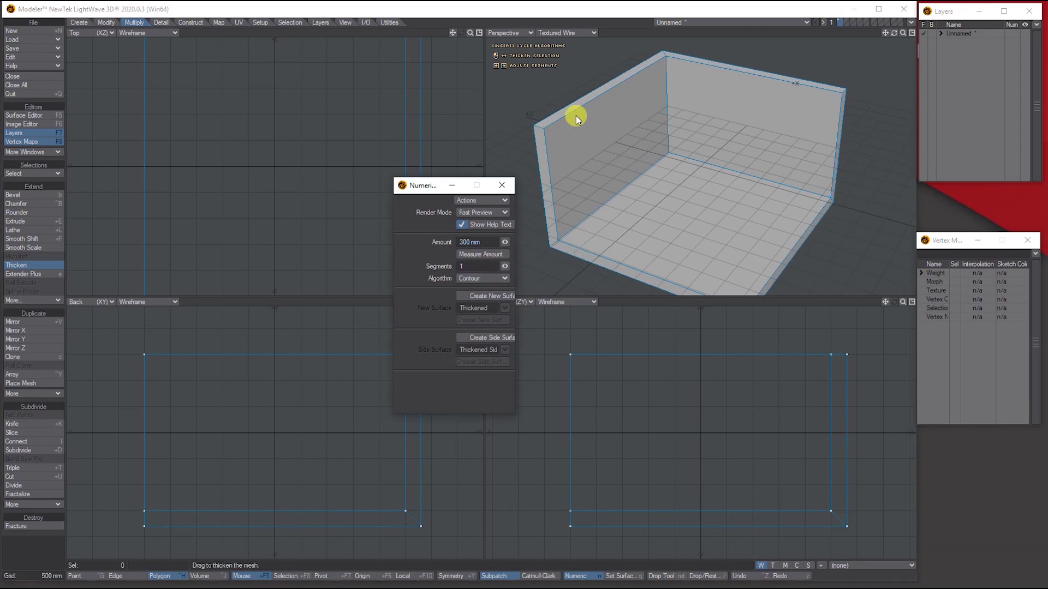
drag(904, 33, 826, 36)
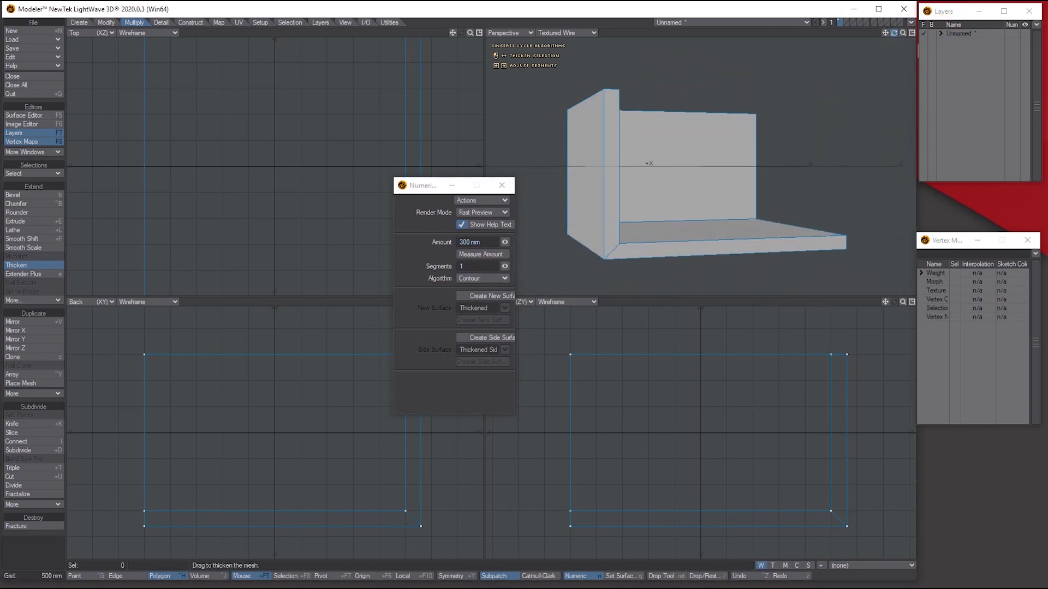
drag(827, 36, 901, 31)
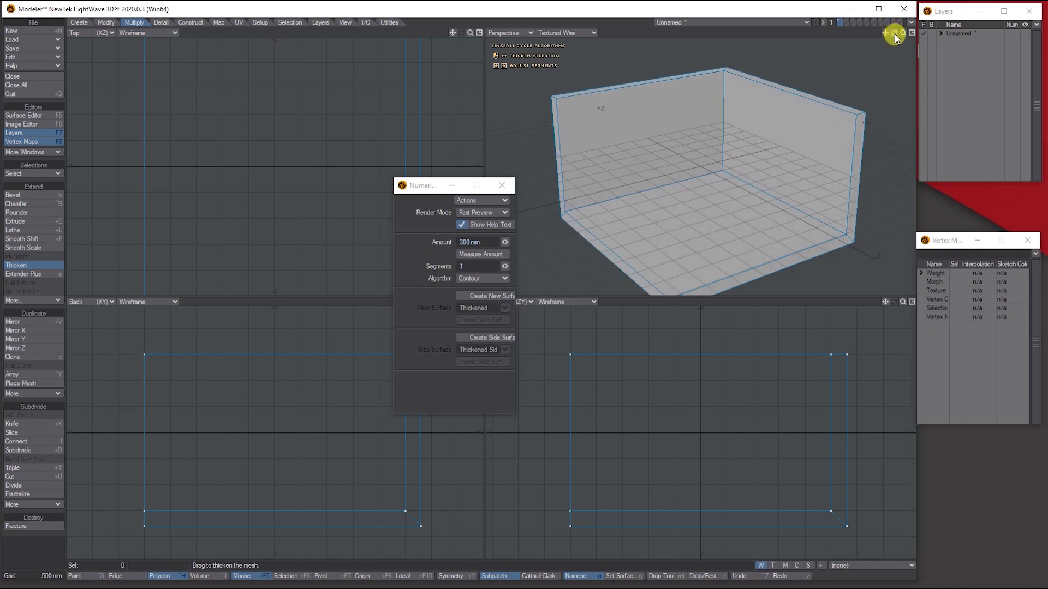
key(a)
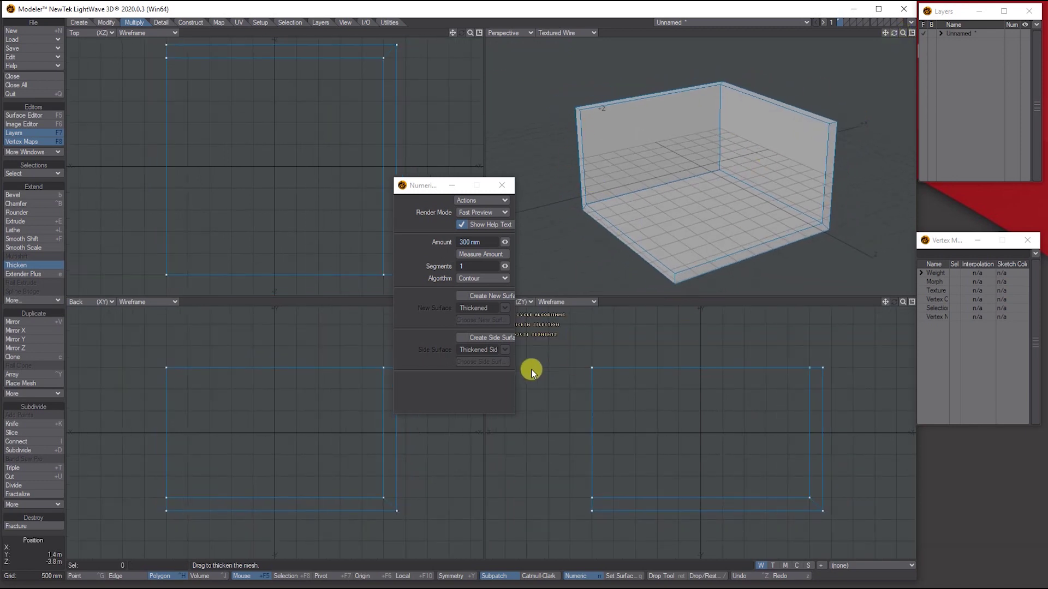
click(502, 184)
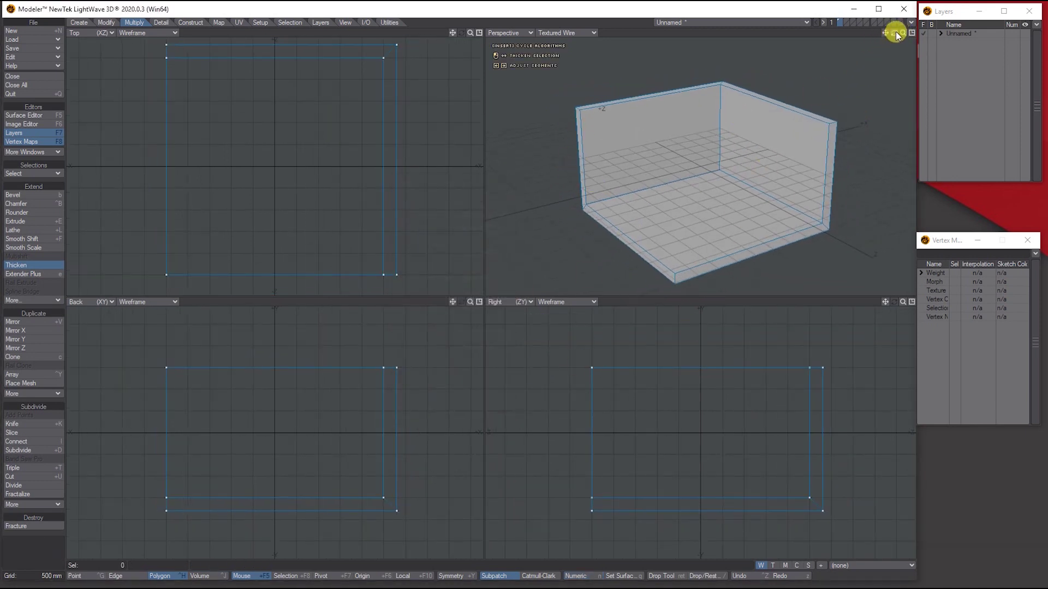
key(v)
Clear the selection and activate an empty layer with the room as background
click(566, 115)
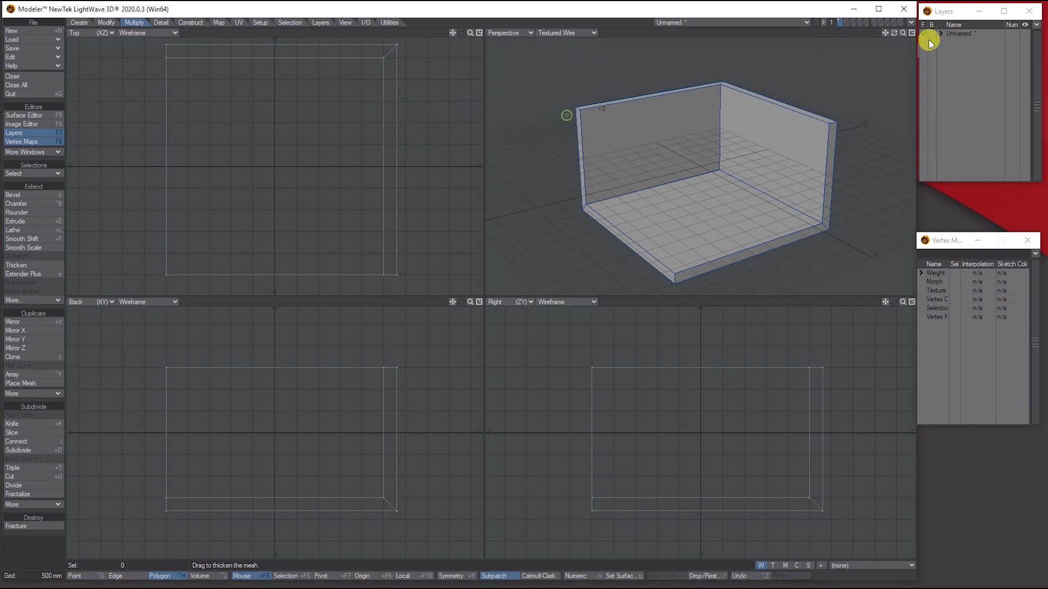
drag(893, 32, 859, 37)
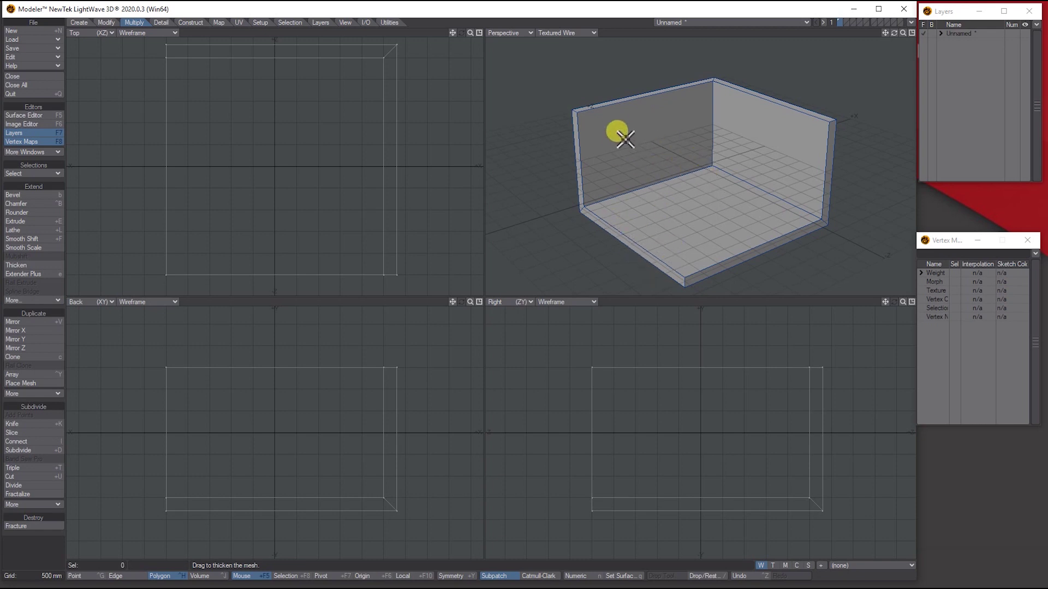
click(941, 31)
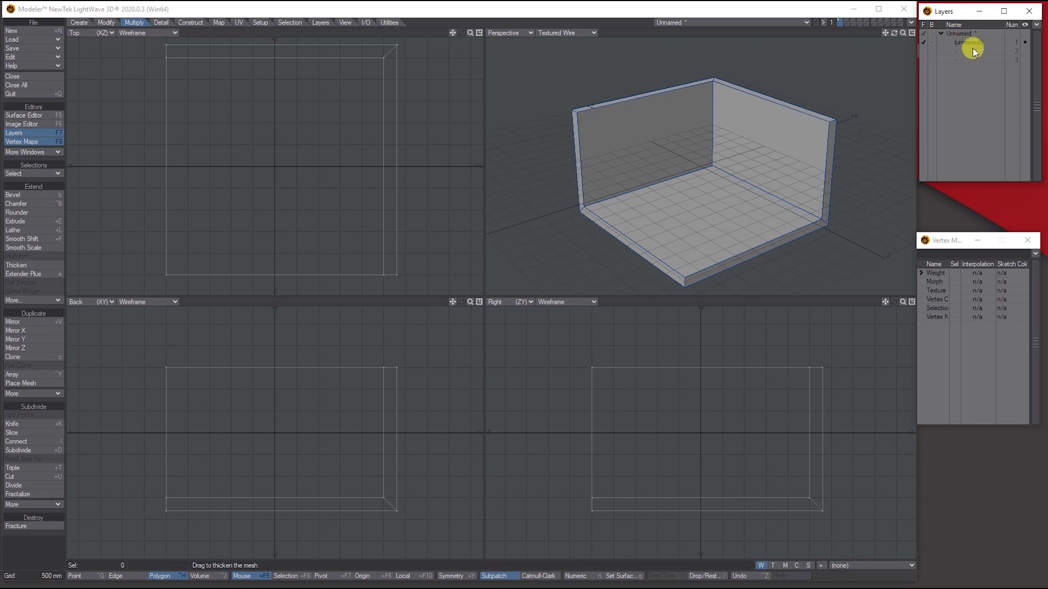
click(968, 46)
click(933, 49)
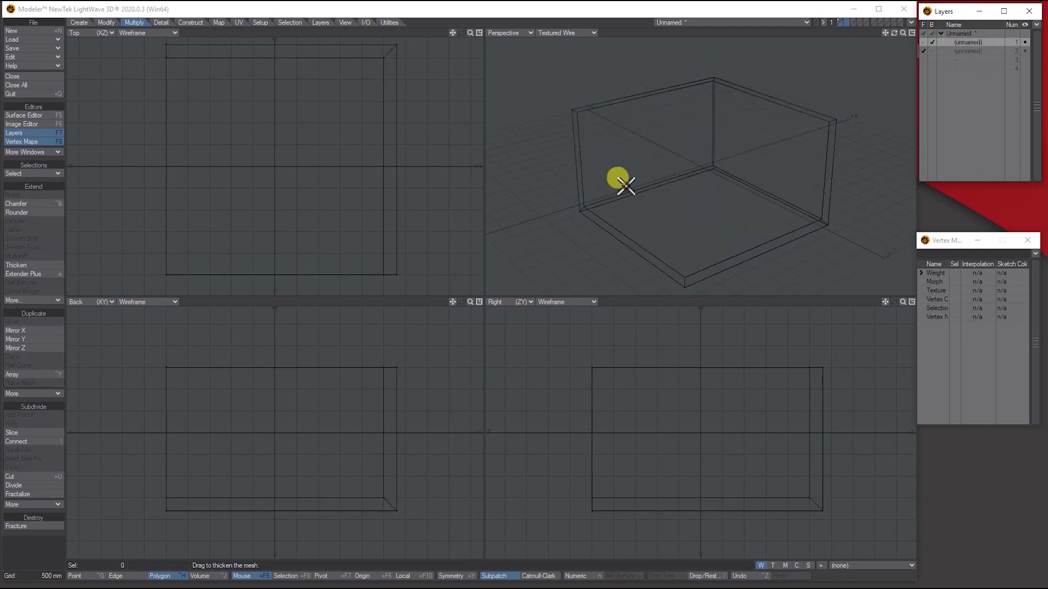
Draw a window-sized box through the far wall, then swap foreground and background layers
click(79, 23)
click(17, 195)
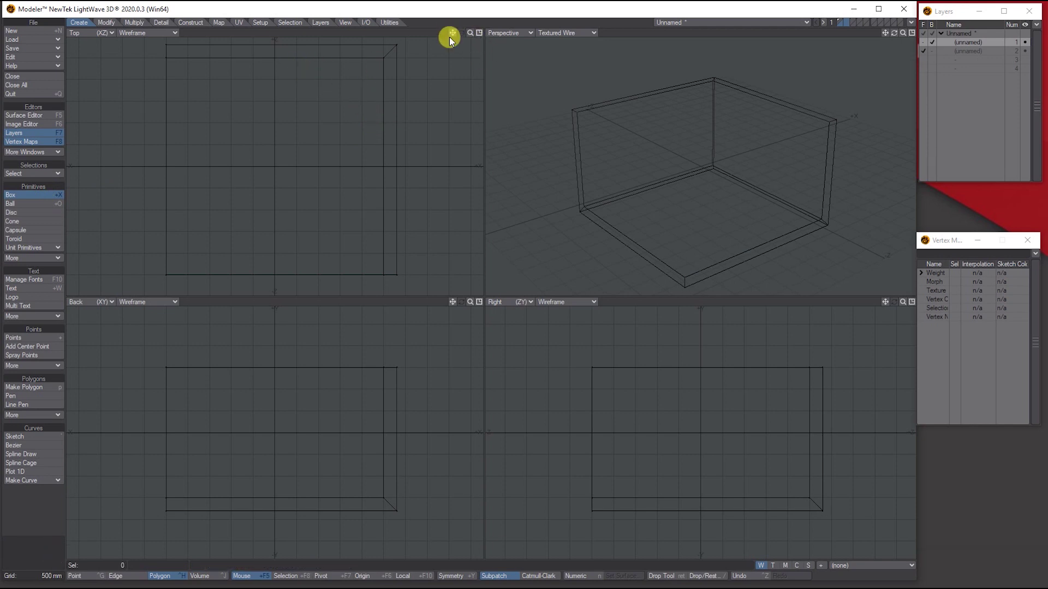
drag(452, 33, 311, 71)
drag(224, 60, 340, 100)
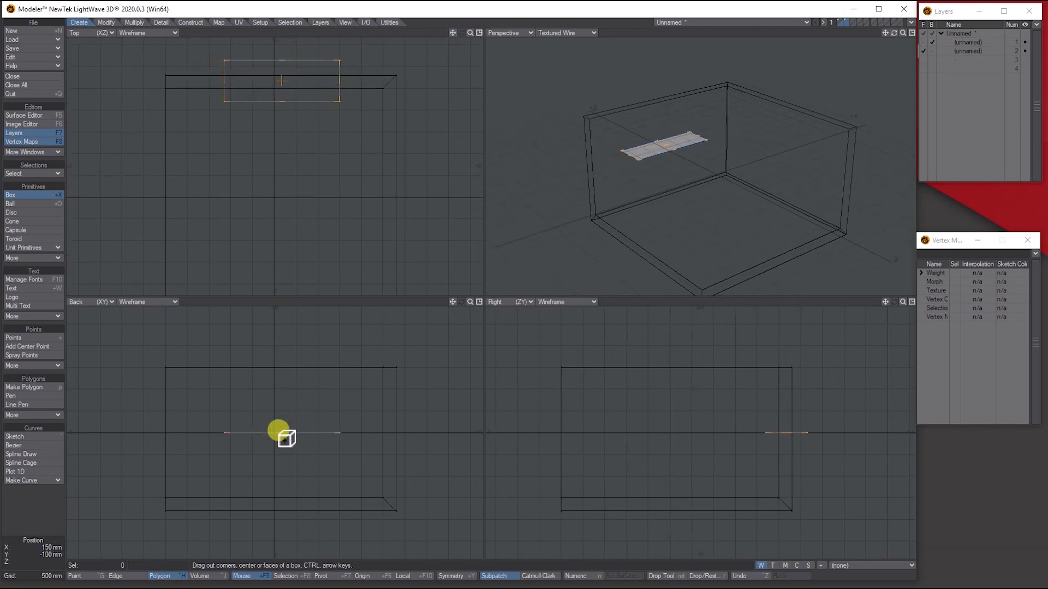
mouse_move(280, 434)
mouse_down()
mouse_move(288, 383)
mouse_move(281, 462)
mouse_up()
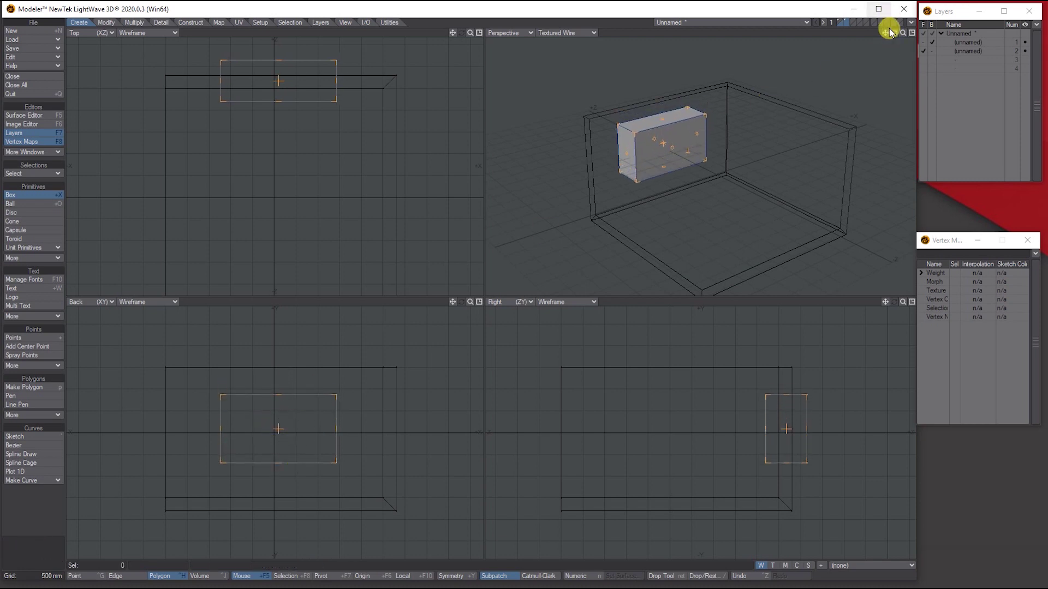
drag(894, 33, 676, 99)
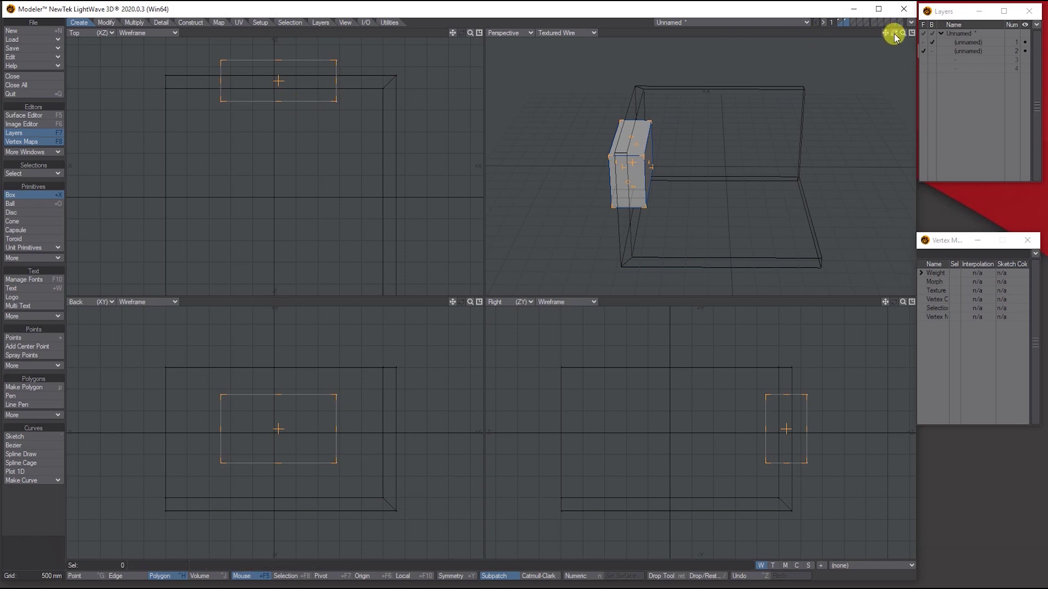
drag(895, 37, 896, 37)
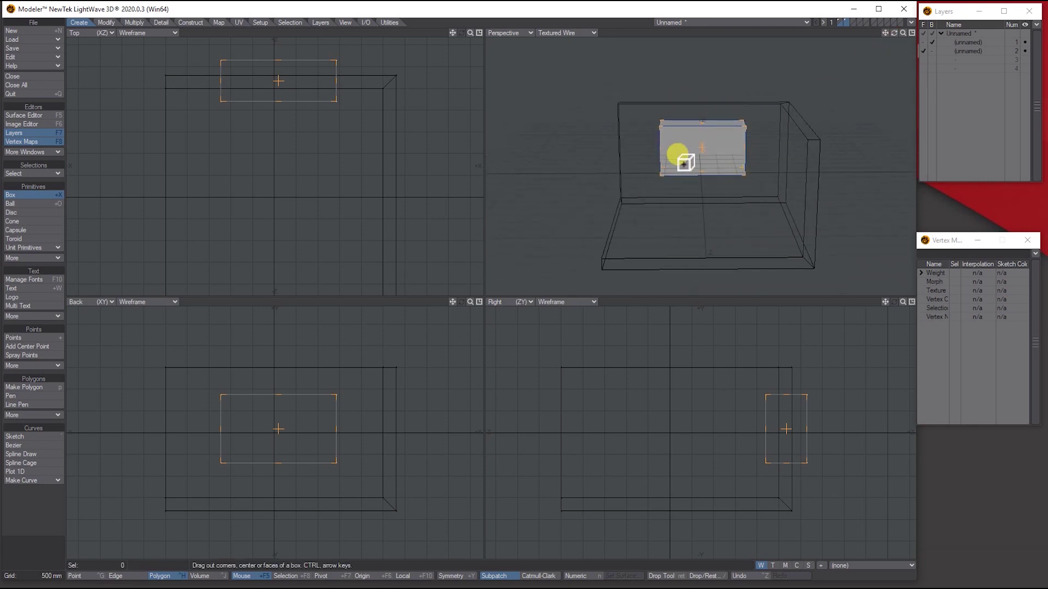
key(space)
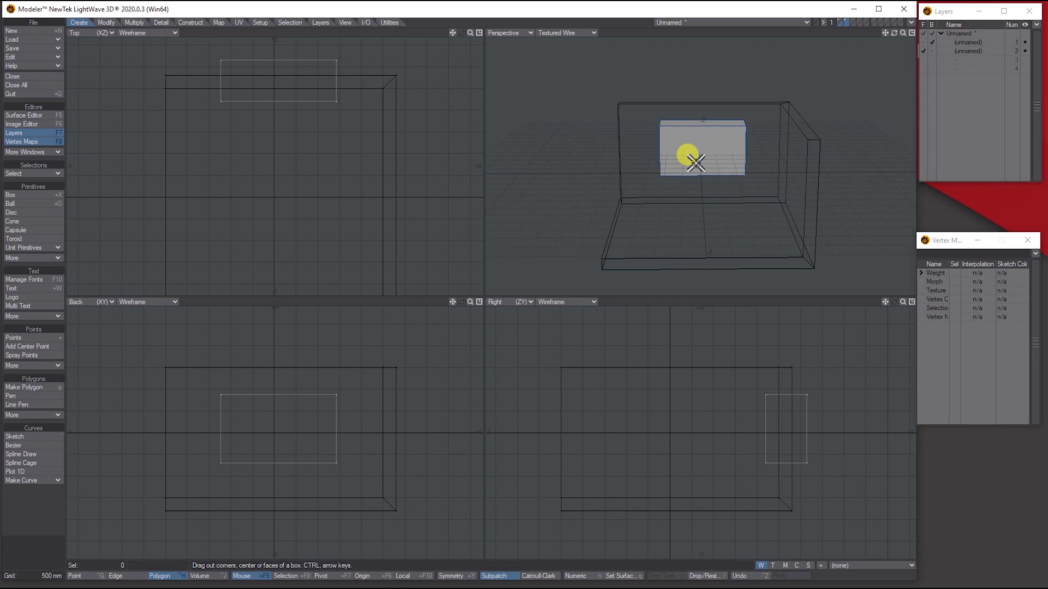
click(970, 44)
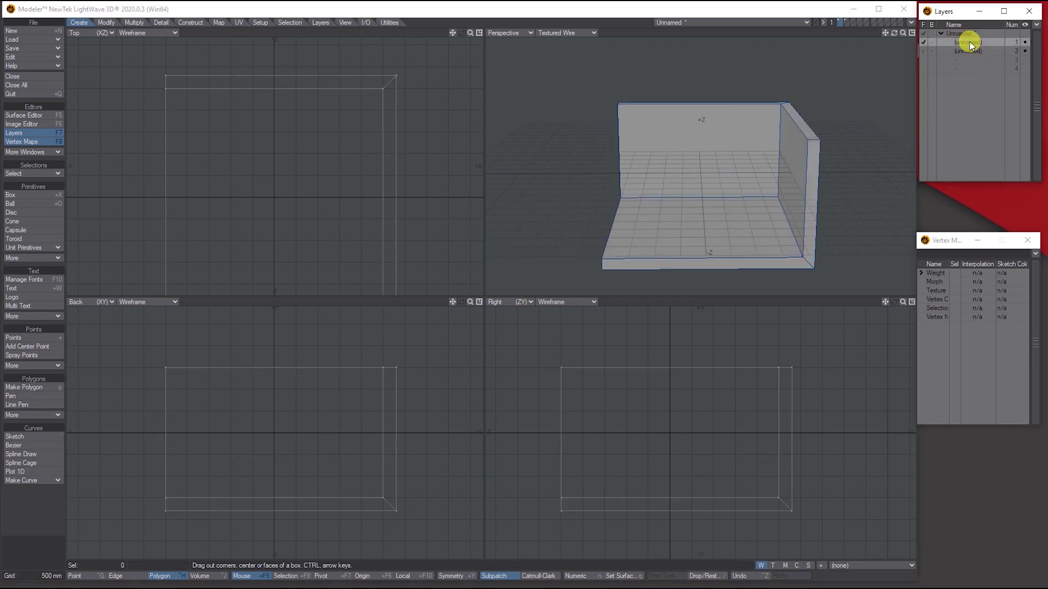
click(932, 51)
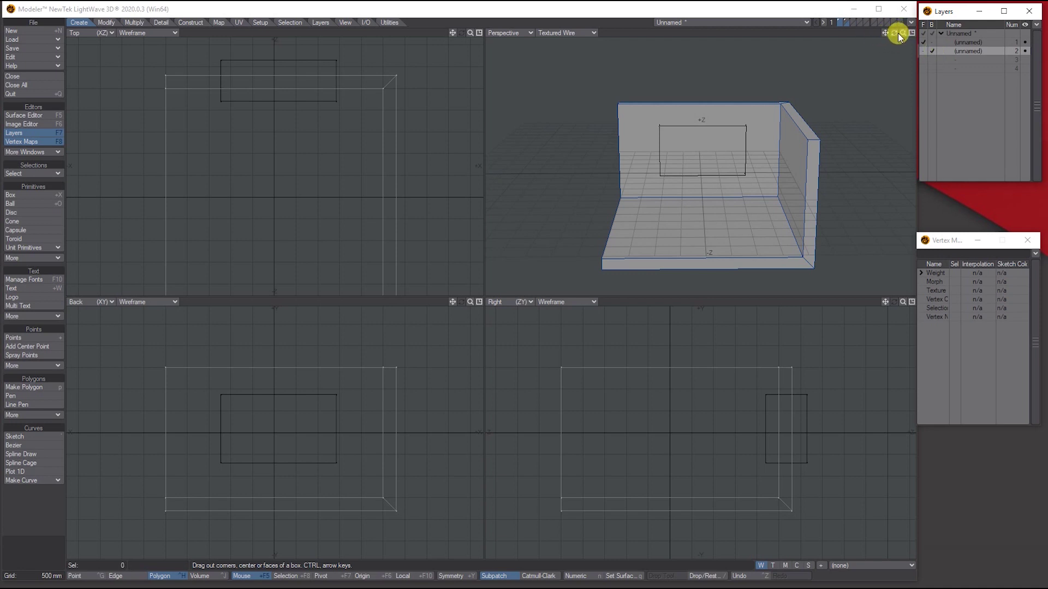
Boolean-subtract the box from the wall, then make the box layer active
drag(894, 33, 892, 34)
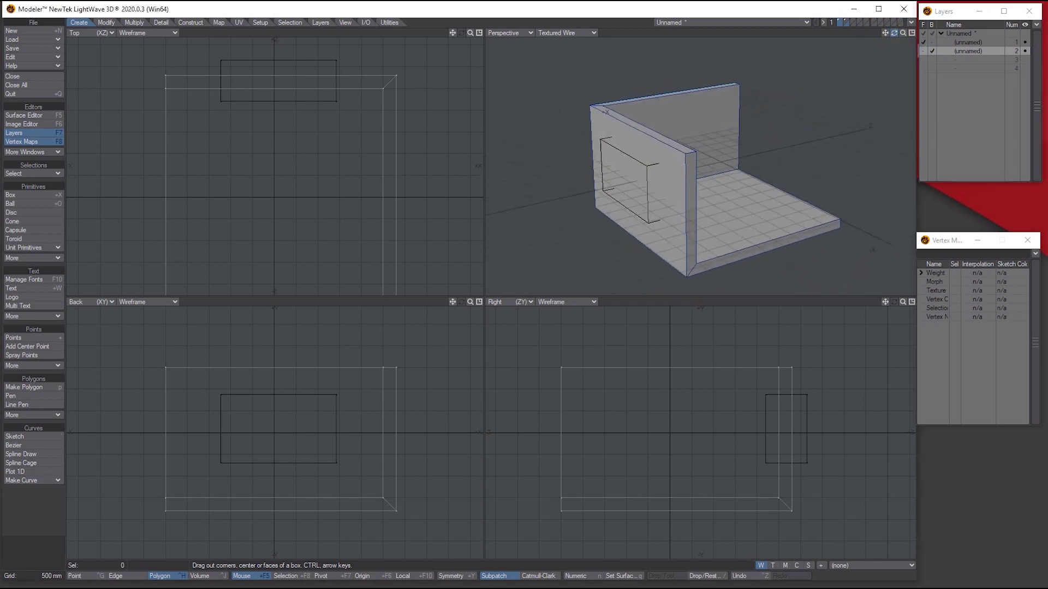
click(196, 24)
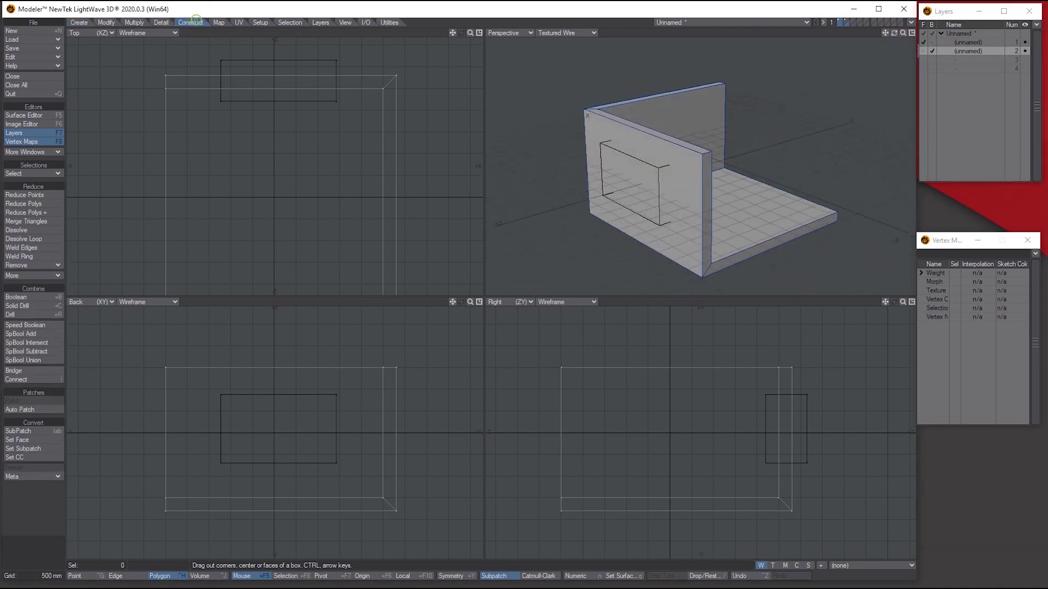
click(27, 294)
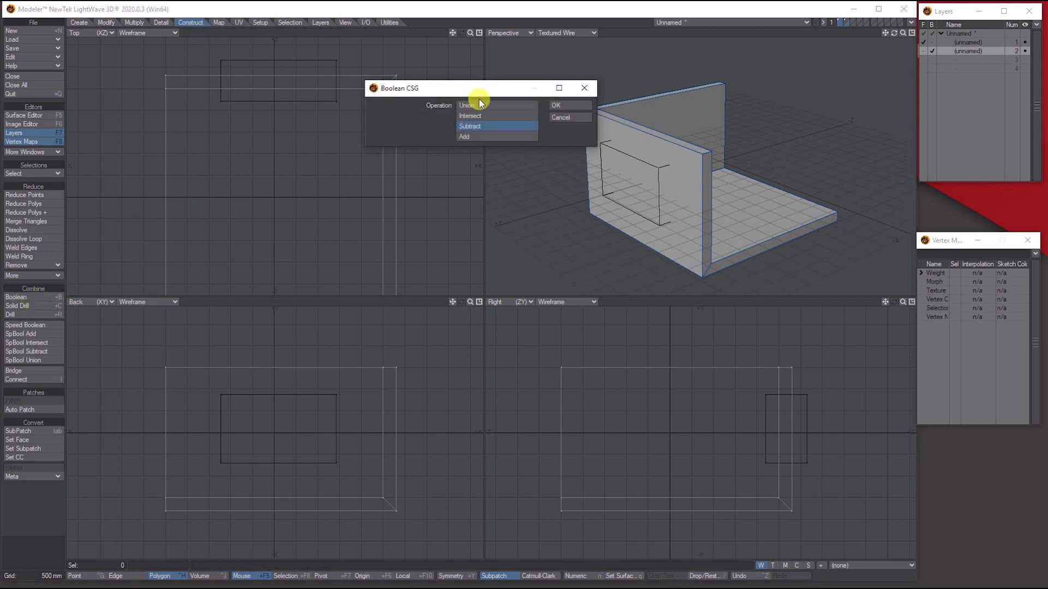
click(569, 108)
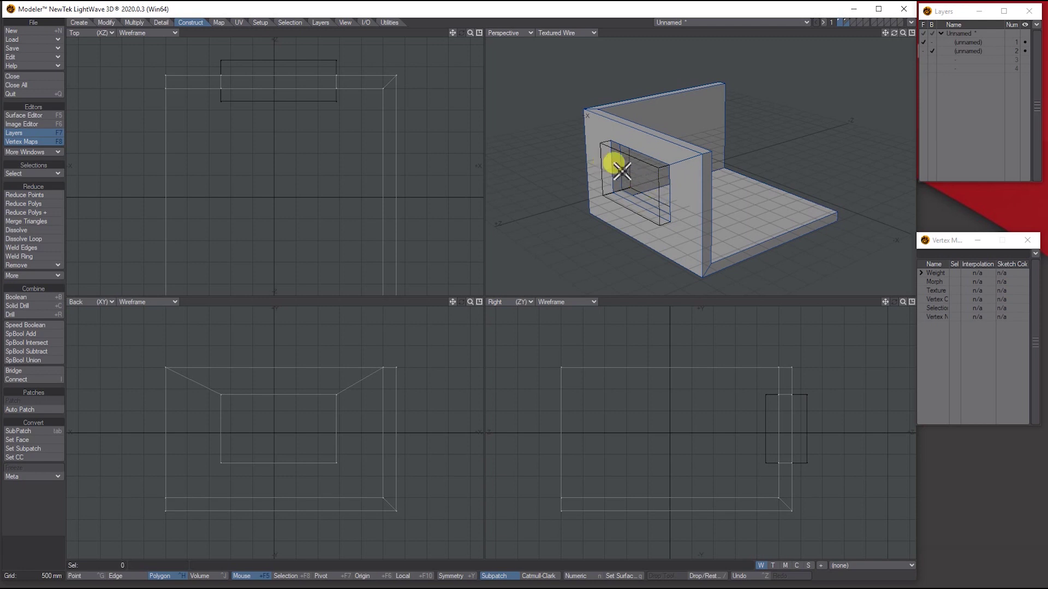
click(962, 50)
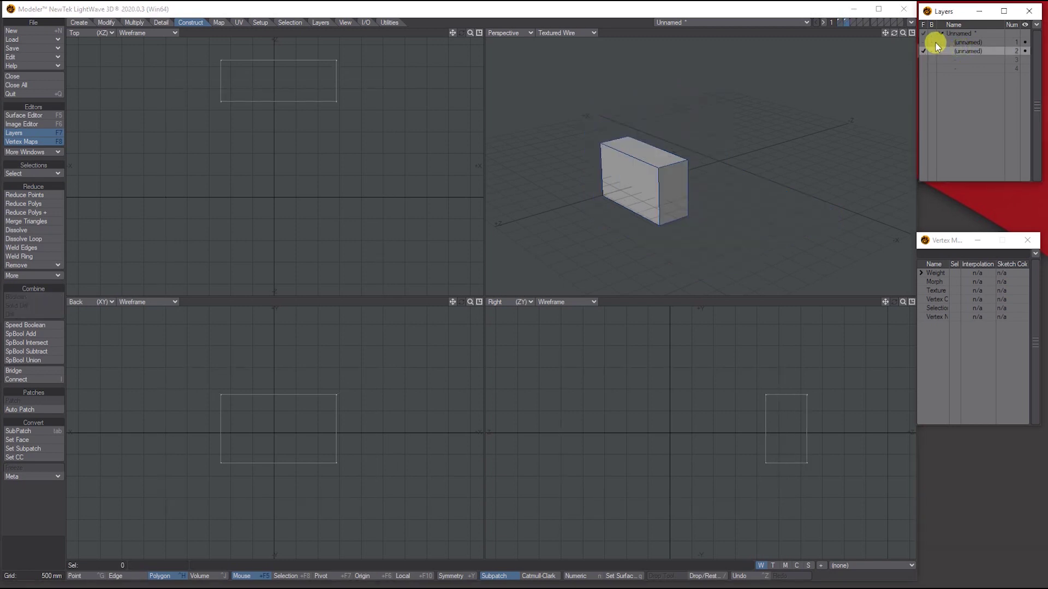
Select the box's four far-side points and push them 100 mm back
click(931, 42)
drag(893, 34, 767, 116)
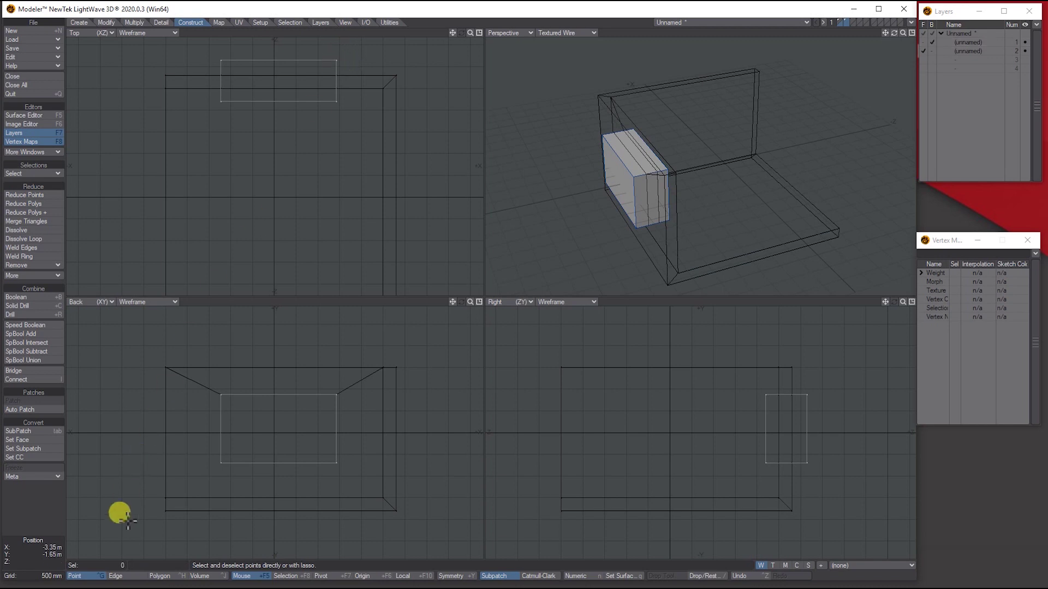
drag(346, 66, 205, 59)
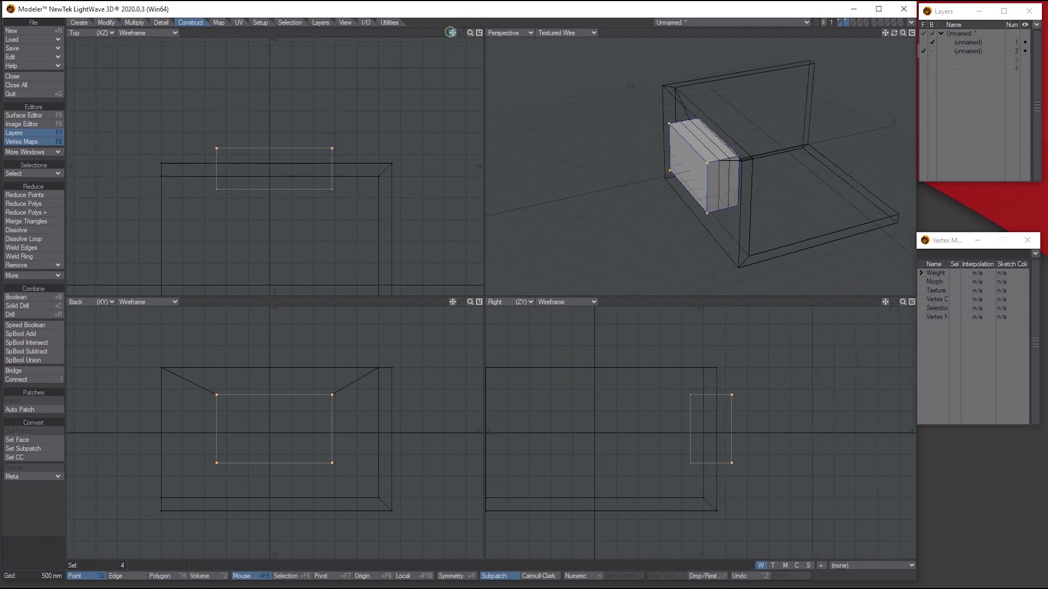
key(shift+a)
drag(472, 36, 463, 33)
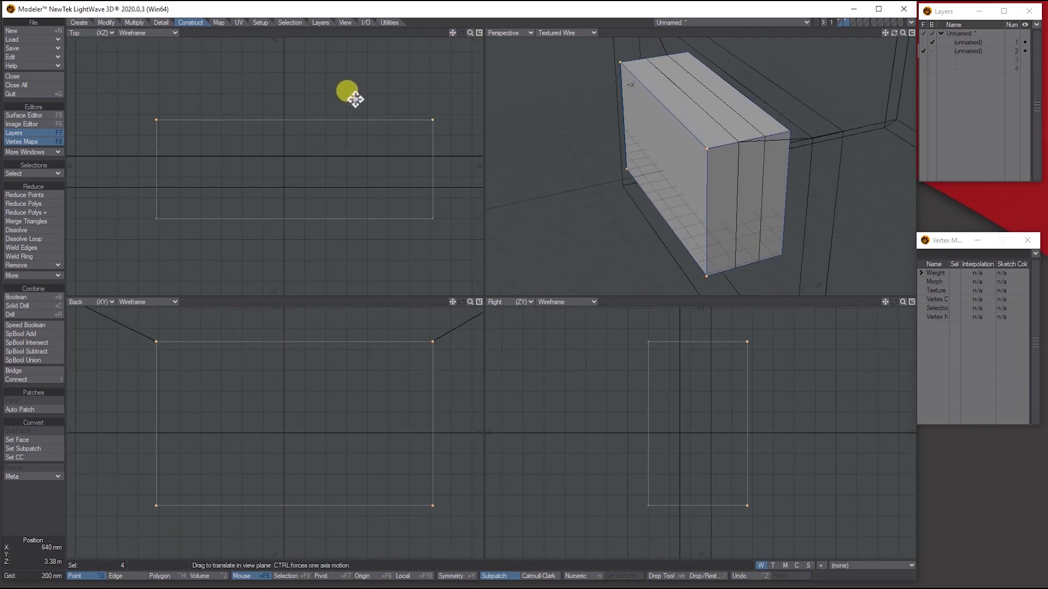
click(105, 23)
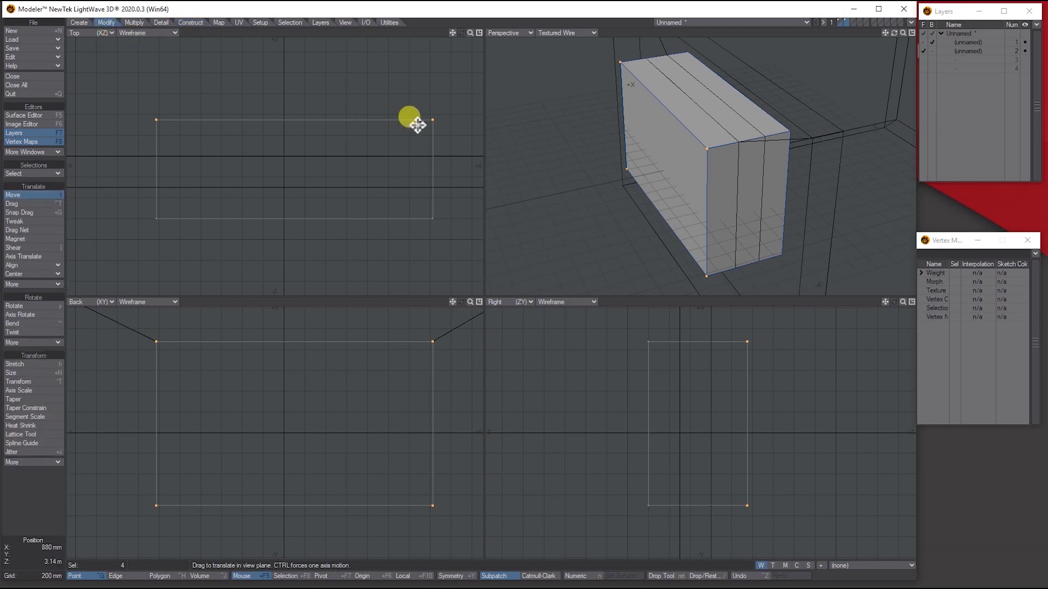
drag(314, 124, 314, 156)
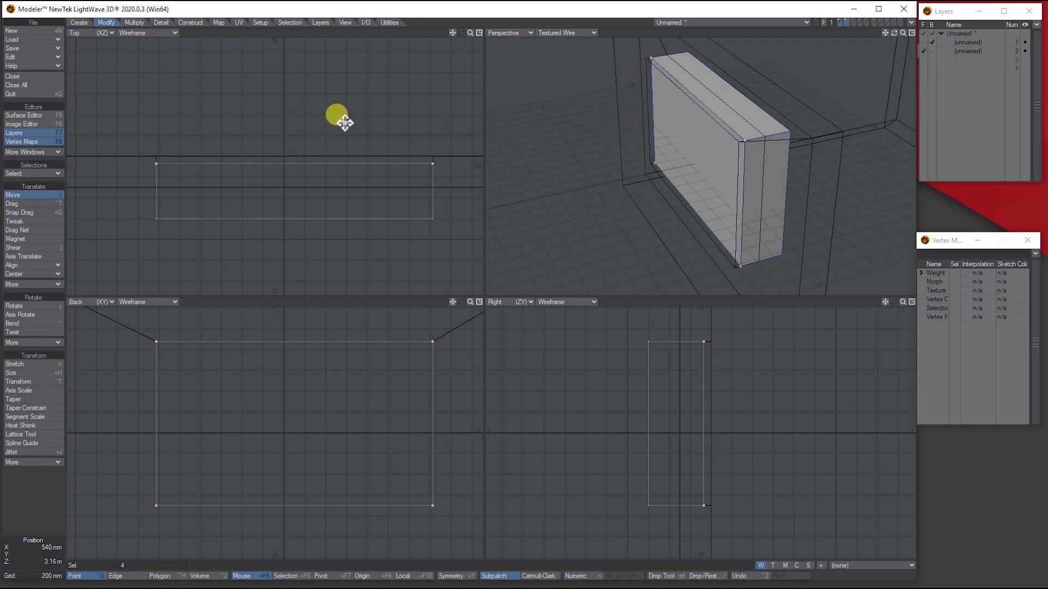
key(space)
Pull the other four points in to thin the panel, then show the wall layer
click(438, 213)
right_drag(437, 211, 407, 223)
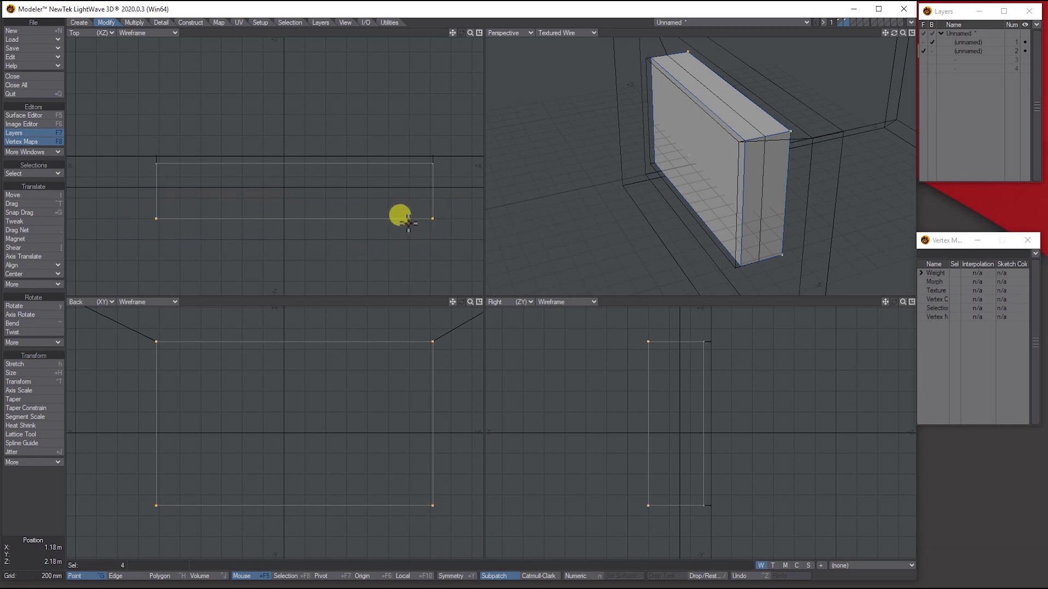
key(t)
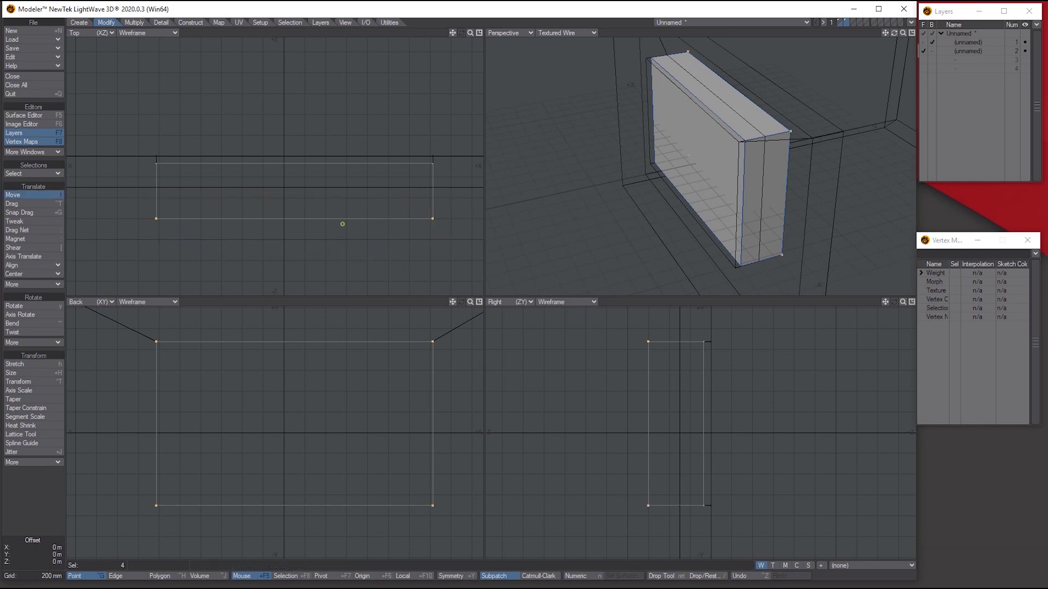
drag(342, 223, 342, 184)
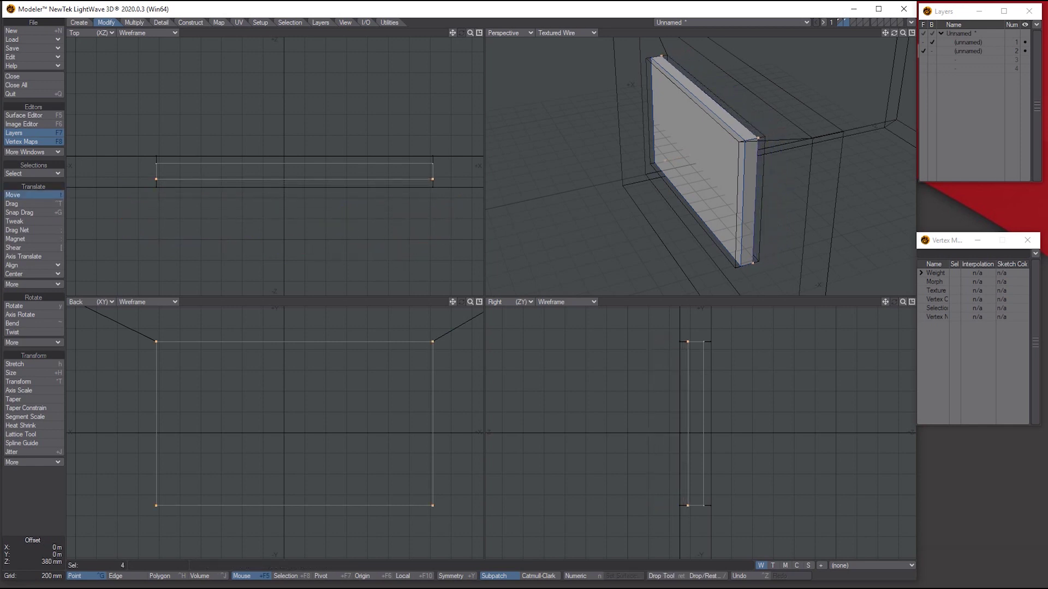
key(space)
key(slash)
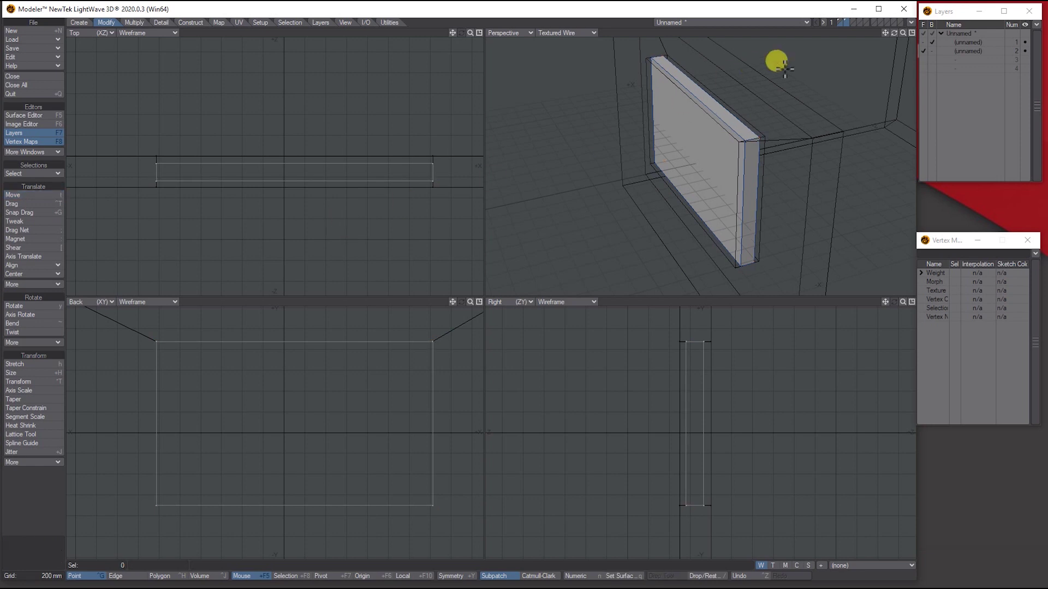
click(923, 42)
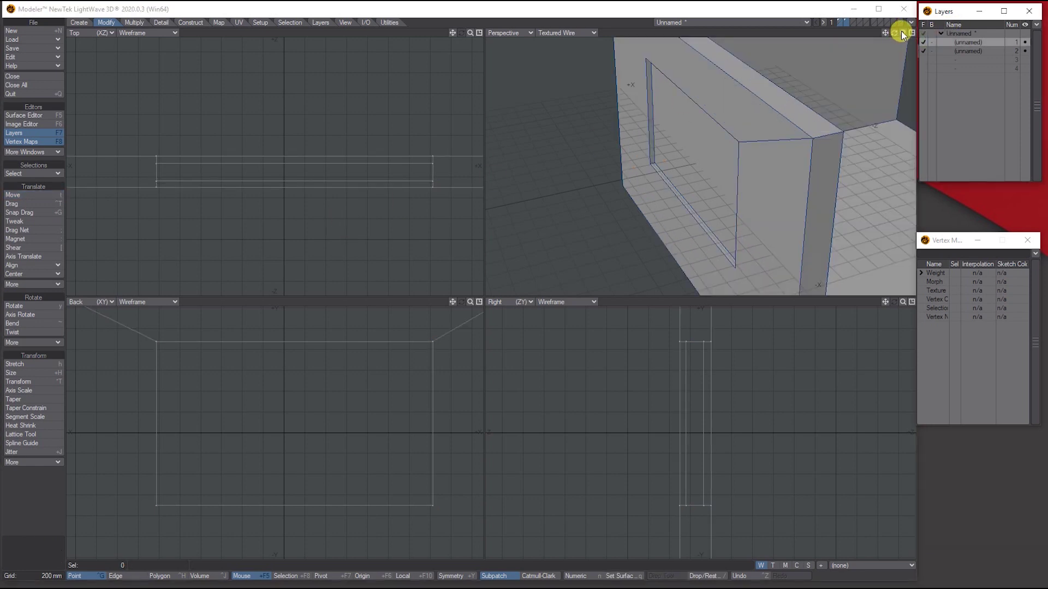
key(a)
mouse_move(897, 30)
mouse_down()
mouse_move(851, 37)
mouse_move(896, 34)
mouse_up()
Cut the panel from its layer and paste it into the wall layer
click(965, 51)
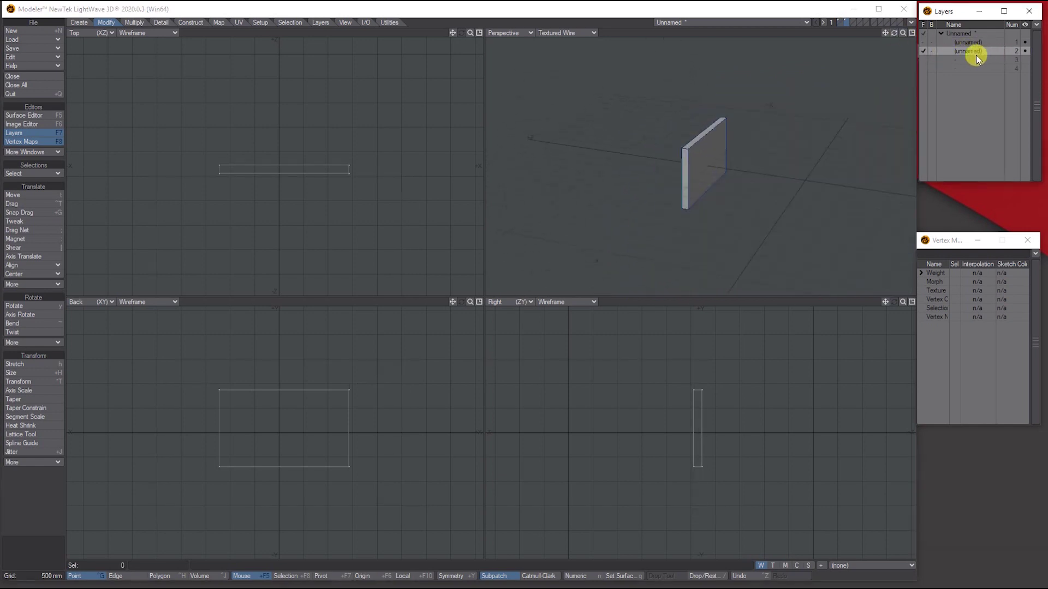
key(Delete)
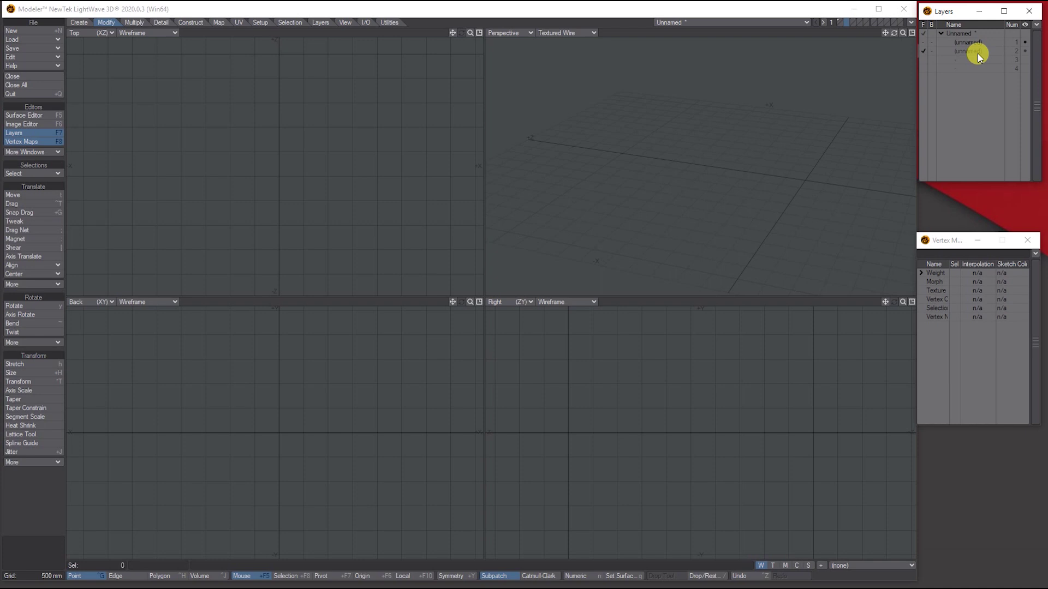
click(980, 42)
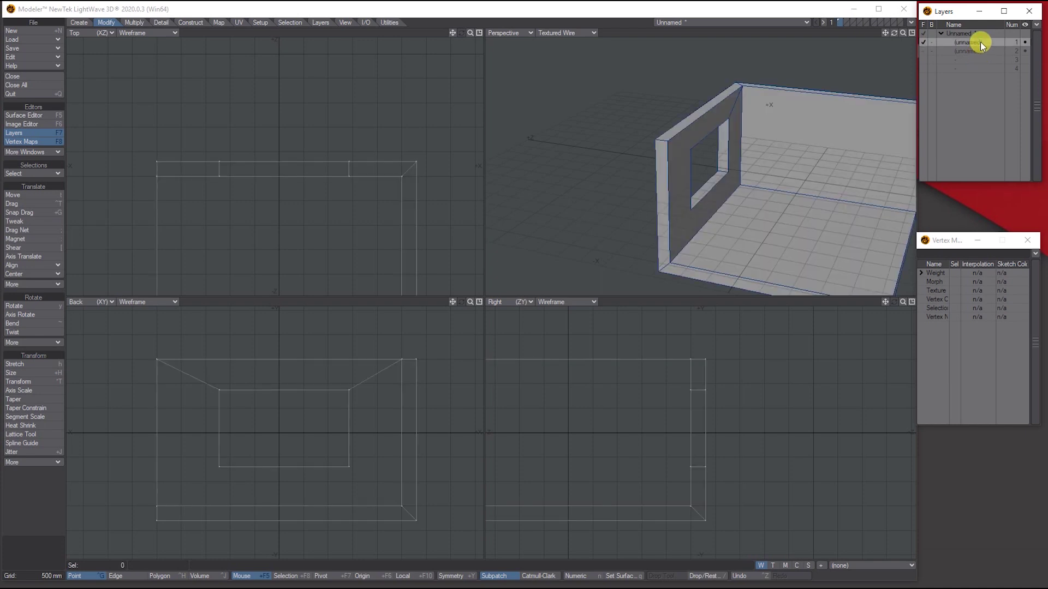
key(ctrl+v)
Rename the wall layer 'Building' and activate layer 2 with Building as background
double_click(973, 42)
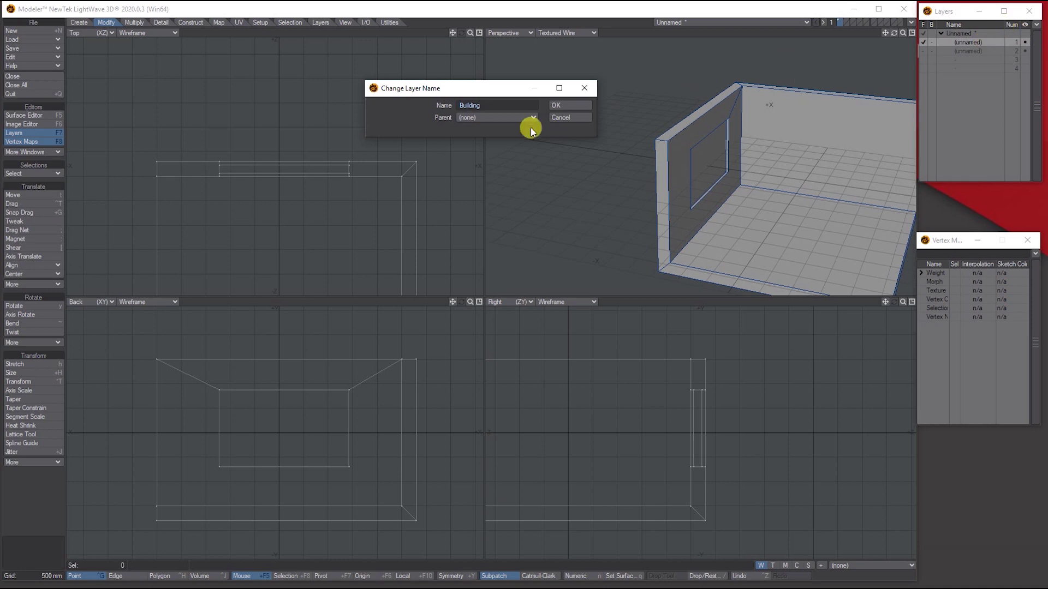
click(560, 105)
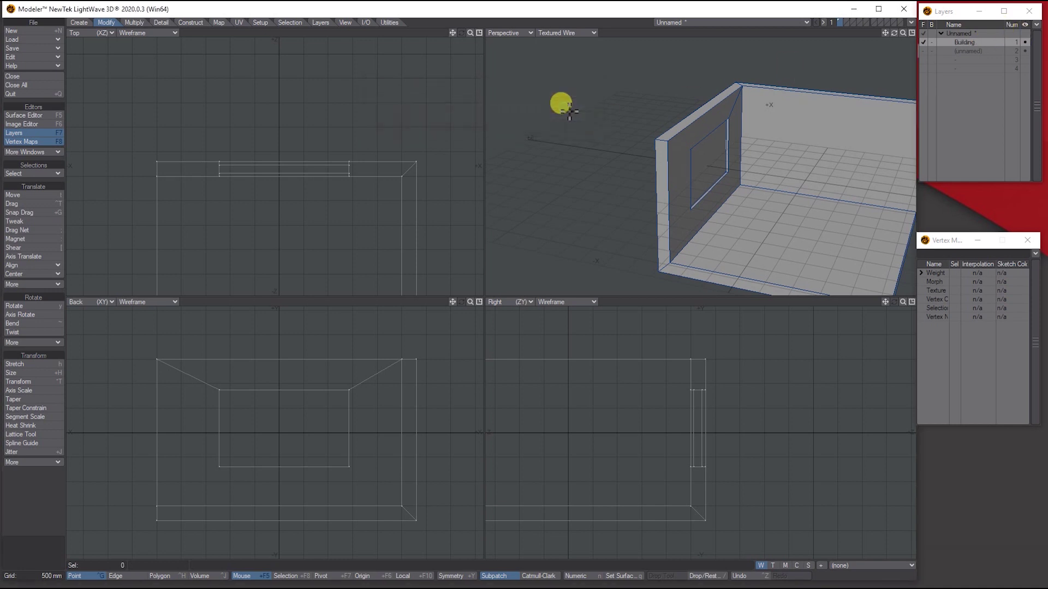
click(970, 50)
click(933, 42)
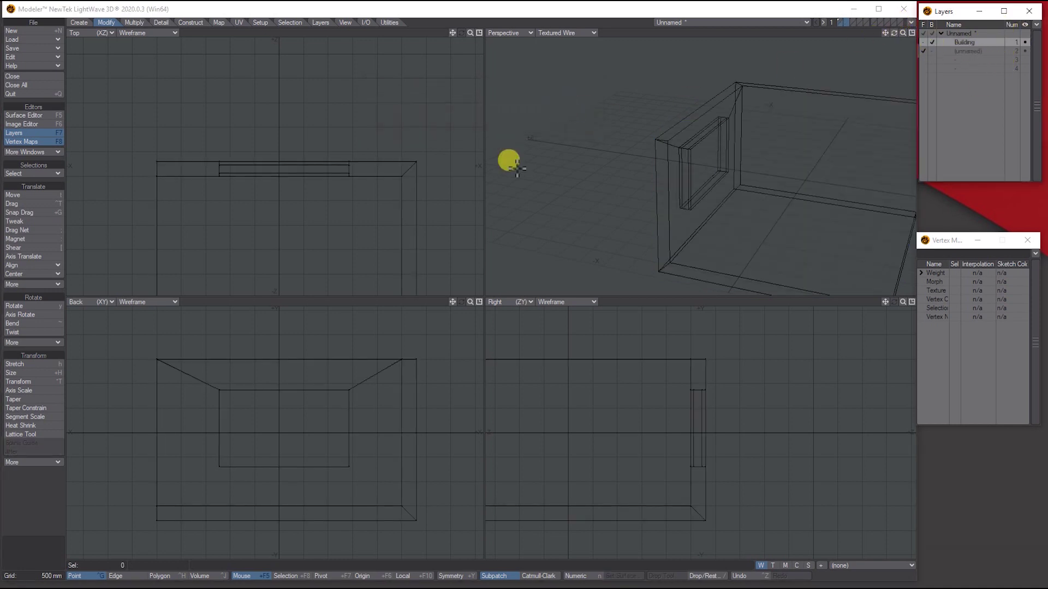
key(a)
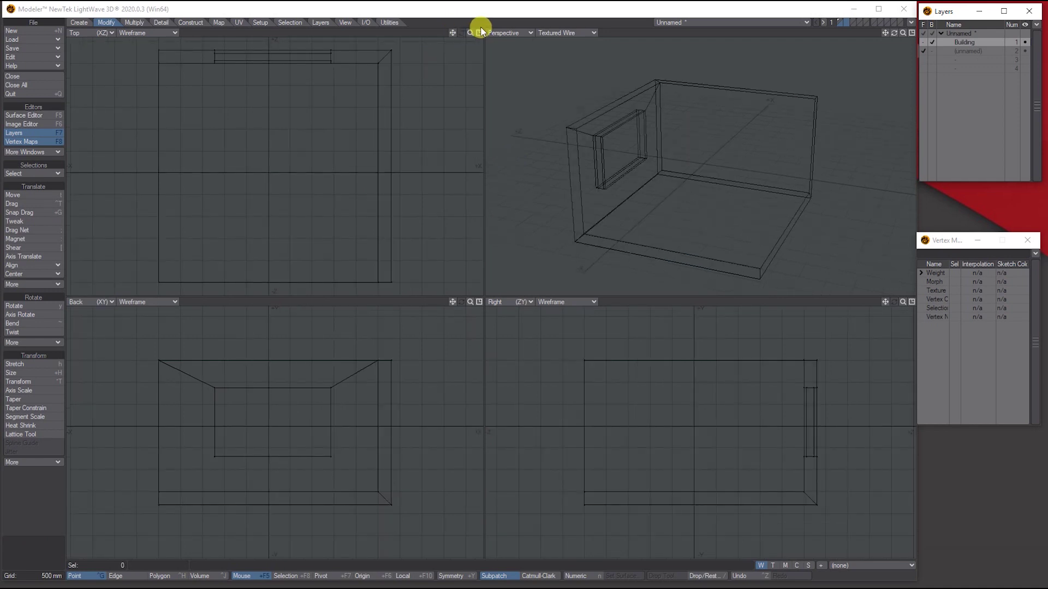
Draw a tall box beside the left wall, extending it to the floor and narrowing it
click(83, 23)
click(22, 195)
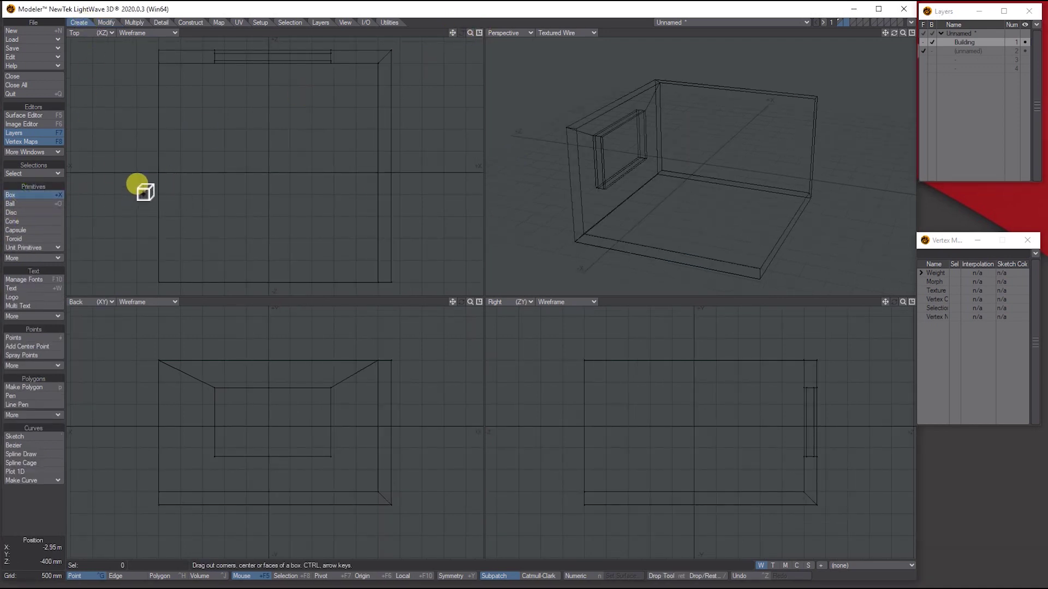
drag(154, 179, 173, 256)
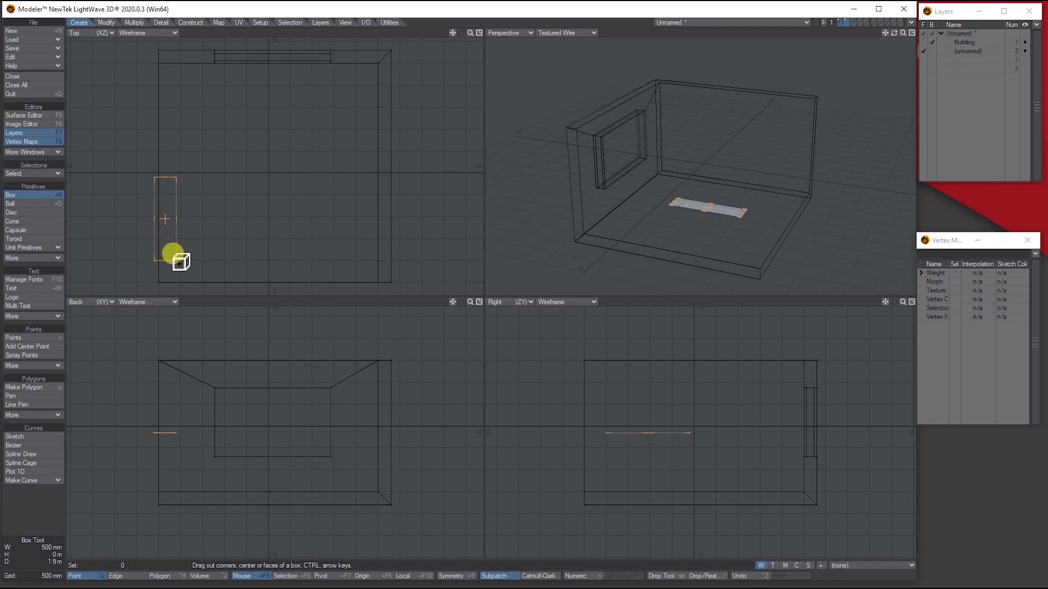
drag(650, 434, 649, 381)
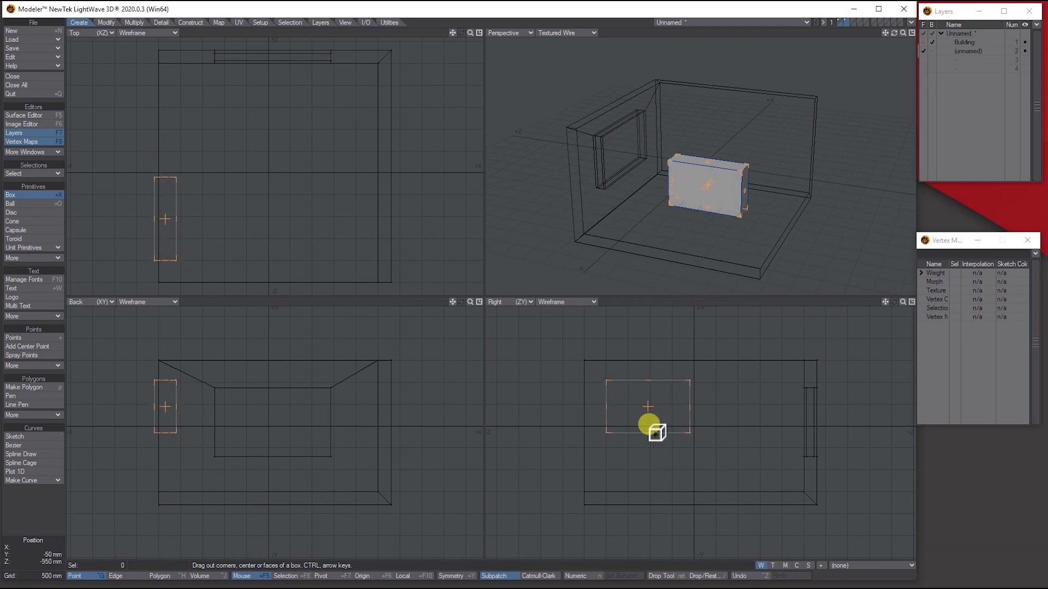
drag(650, 427, 651, 489)
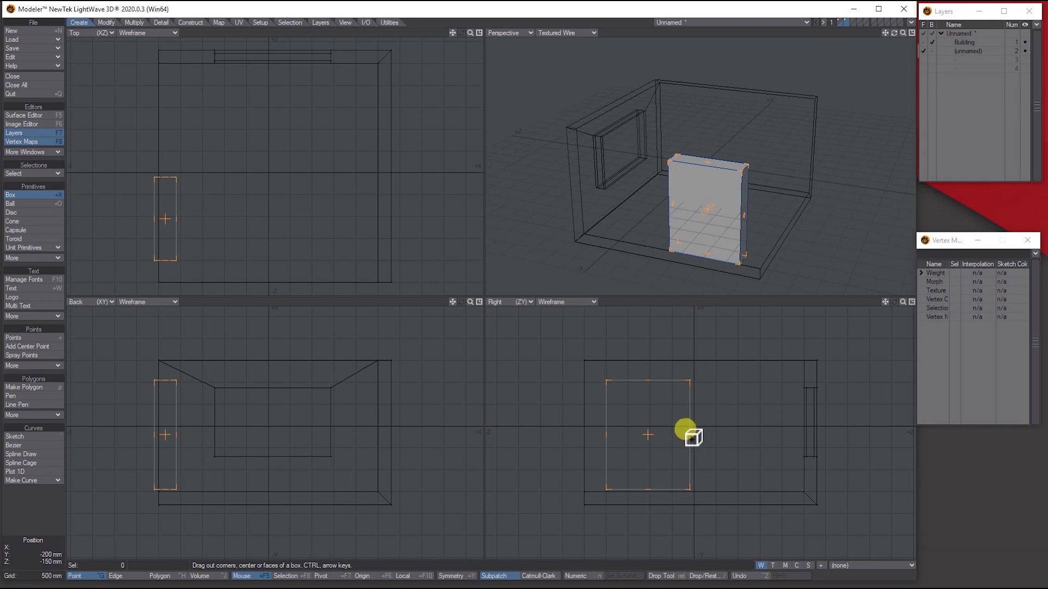
drag(686, 433, 668, 435)
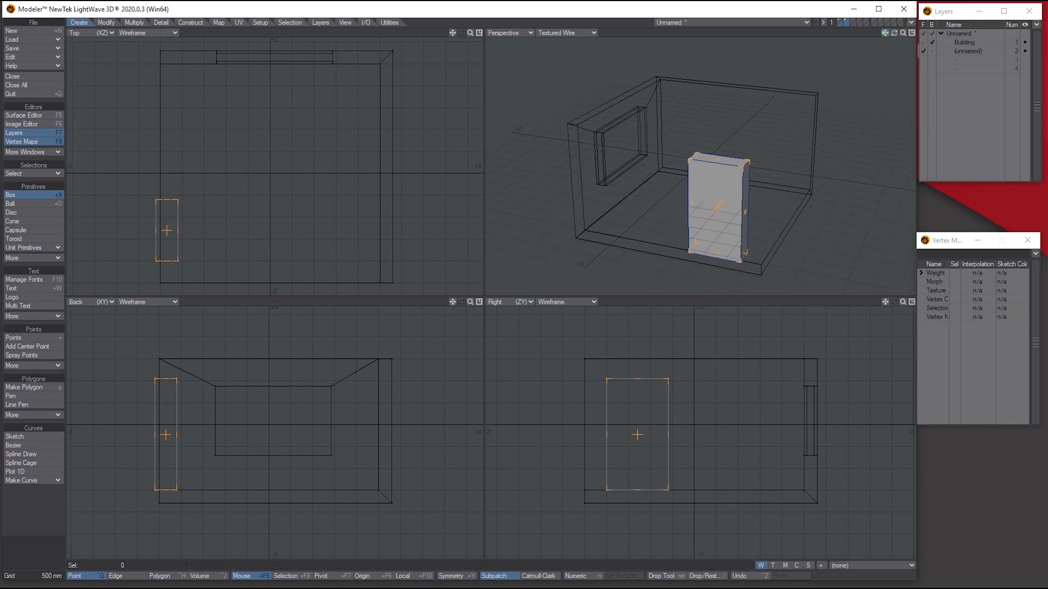
drag(880, 35, 896, 33)
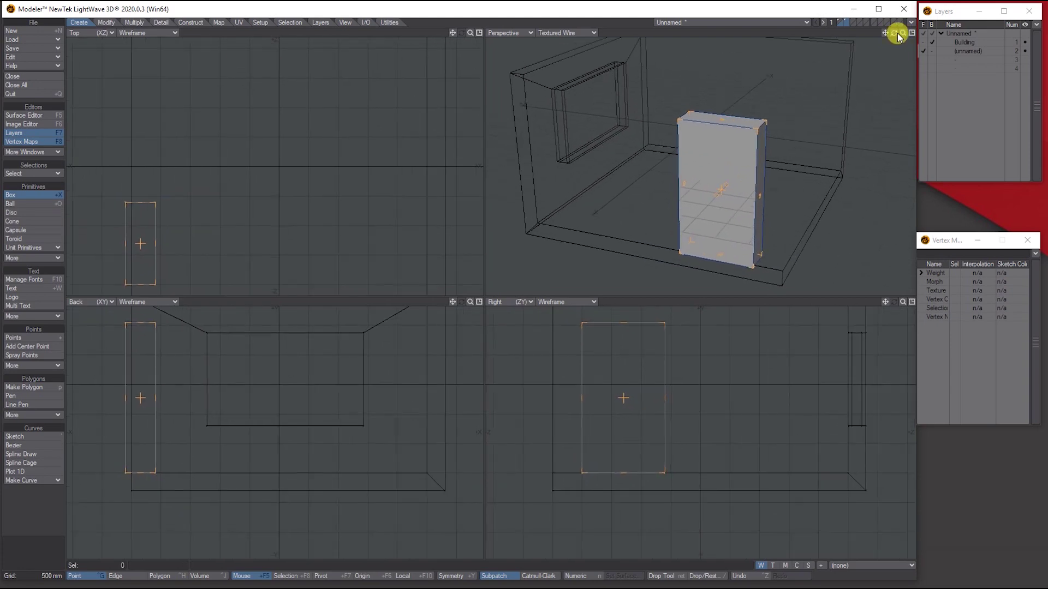
drag(152, 239, 147, 242)
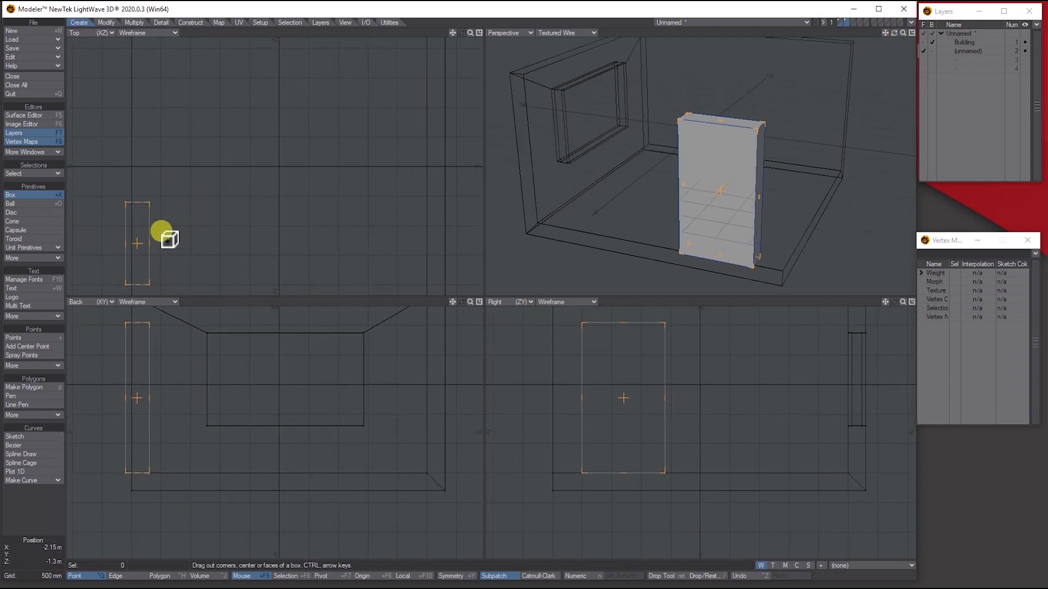
mouse_move(469, 33)
mouse_down()
mouse_move(458, 33)
mouse_move(483, 33)
mouse_up()
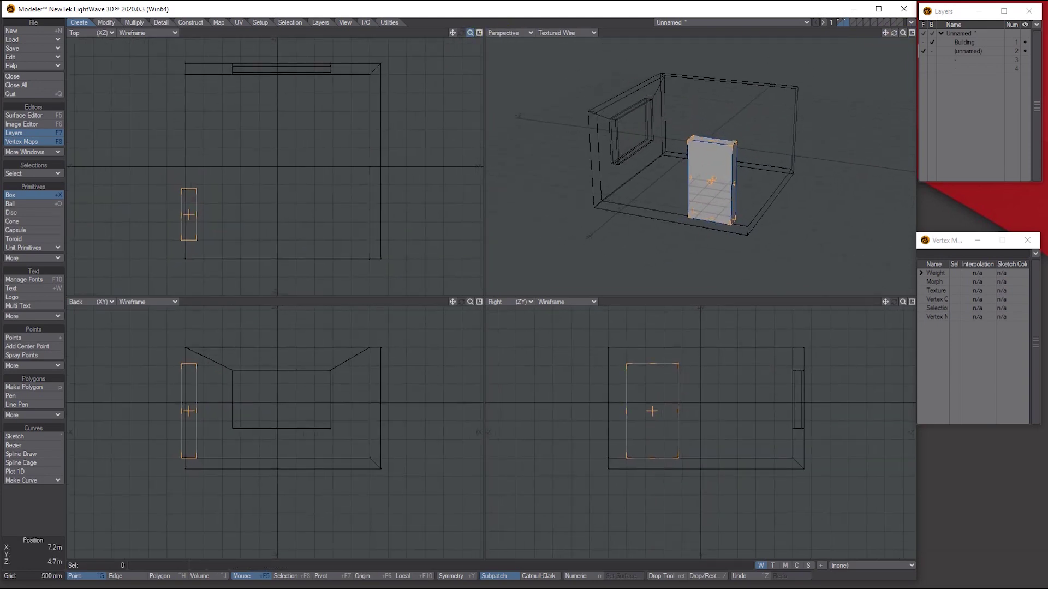
Trim the door box to about 1.15 m wide, thin it slightly, and drop the tool
drag(893, 33, 885, 35)
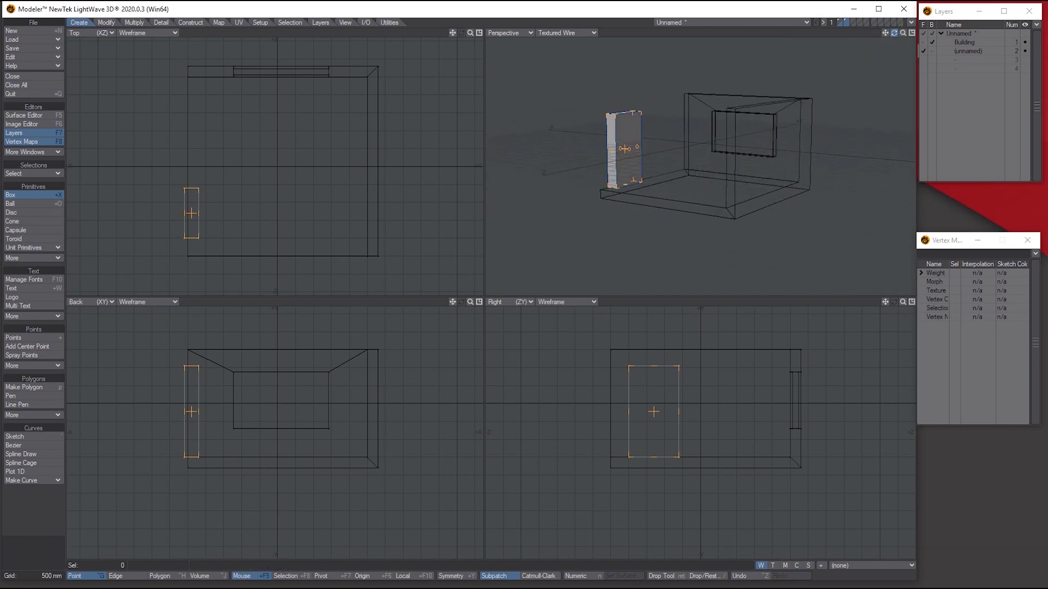
drag(894, 33, 868, 34)
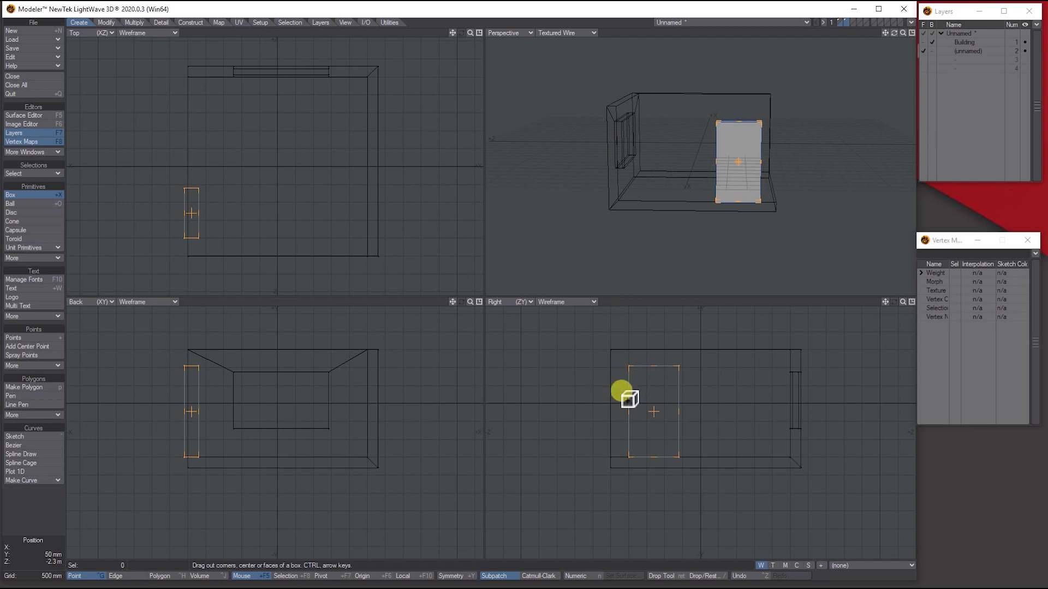
drag(678, 409, 670, 409)
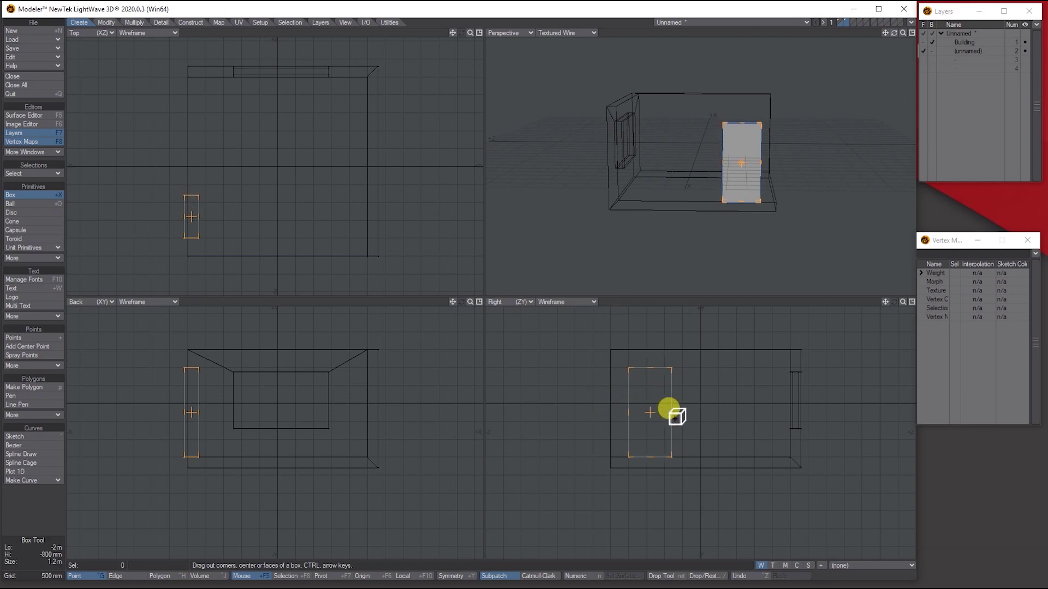
drag(669, 409, 670, 412)
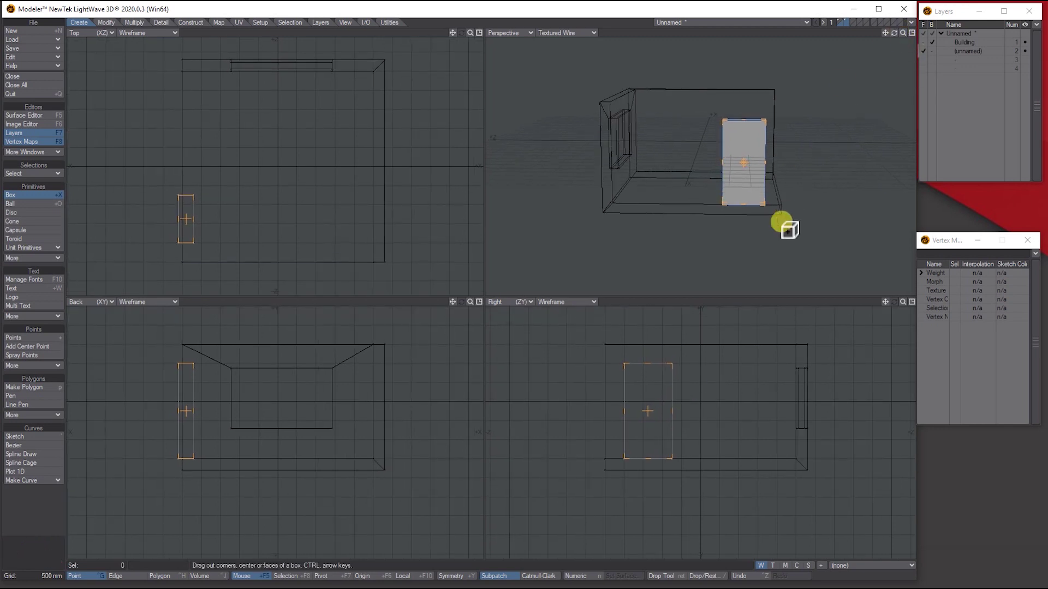
drag(902, 33, 903, 36)
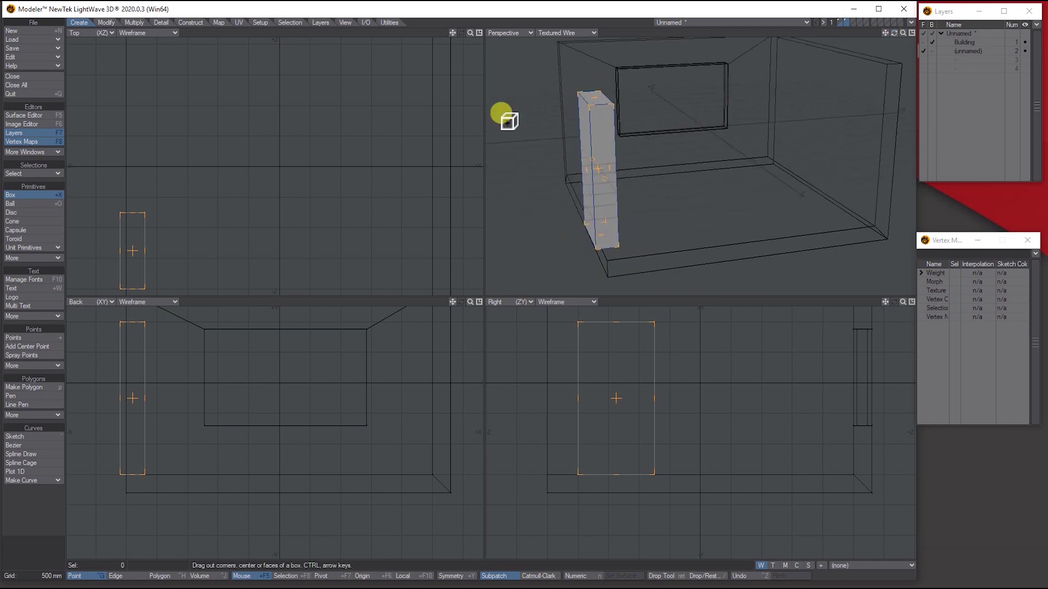
drag(143, 398, 133, 398)
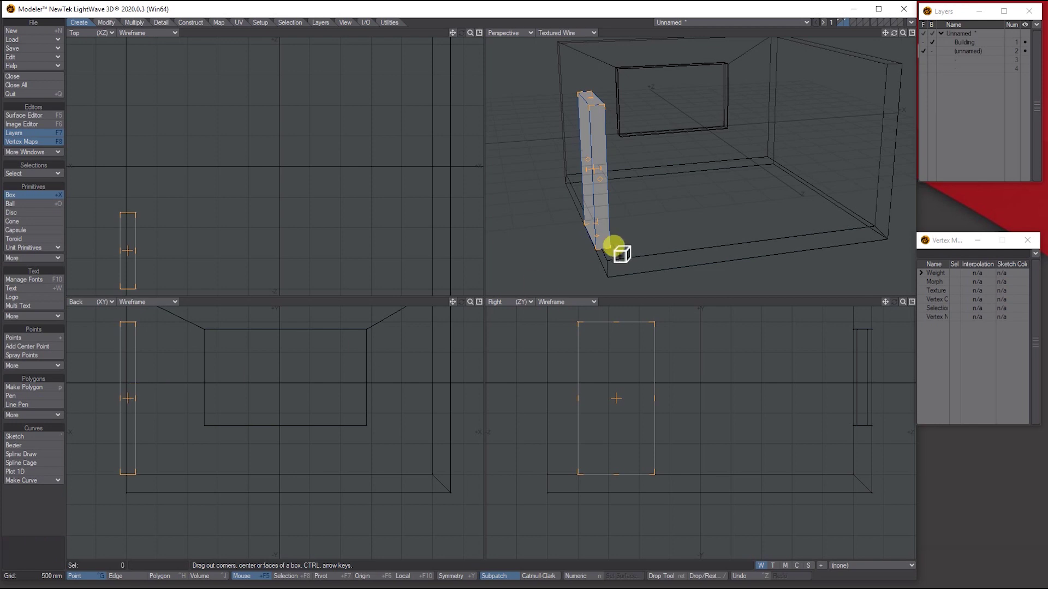
drag(898, 35, 898, 34)
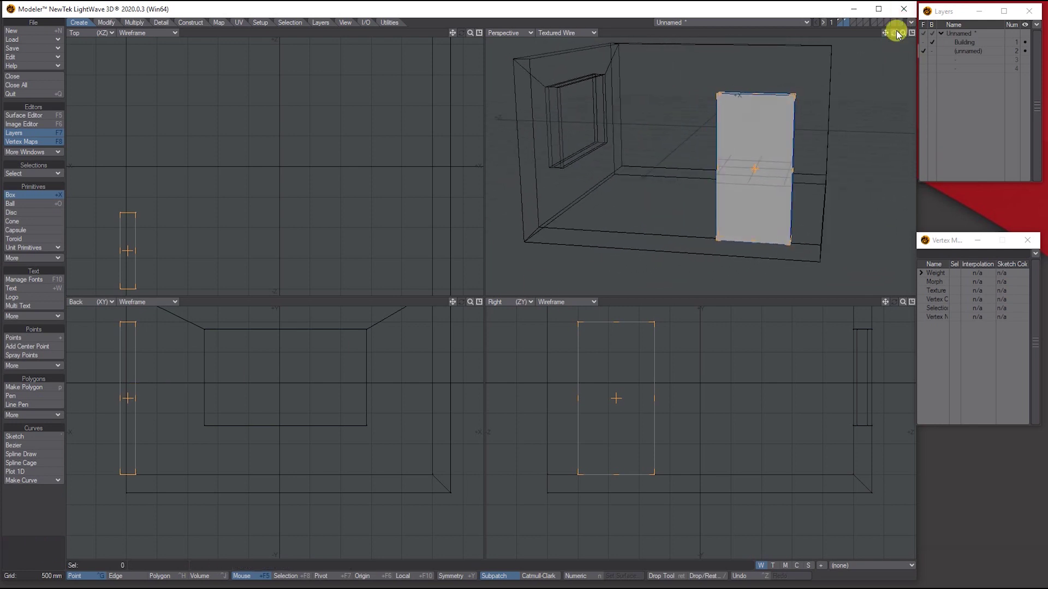
key(space)
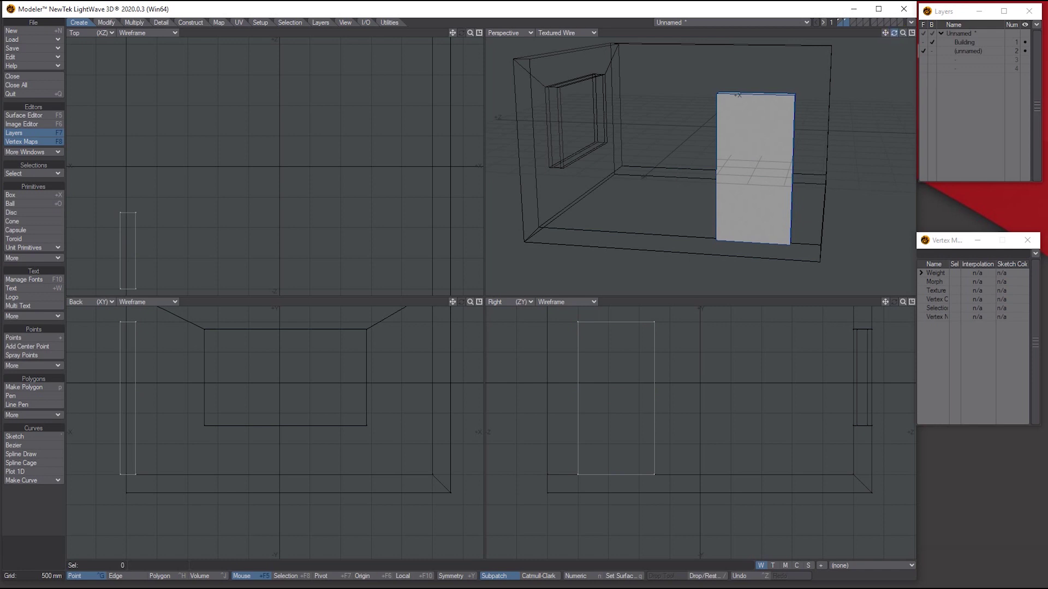
drag(893, 33, 894, 33)
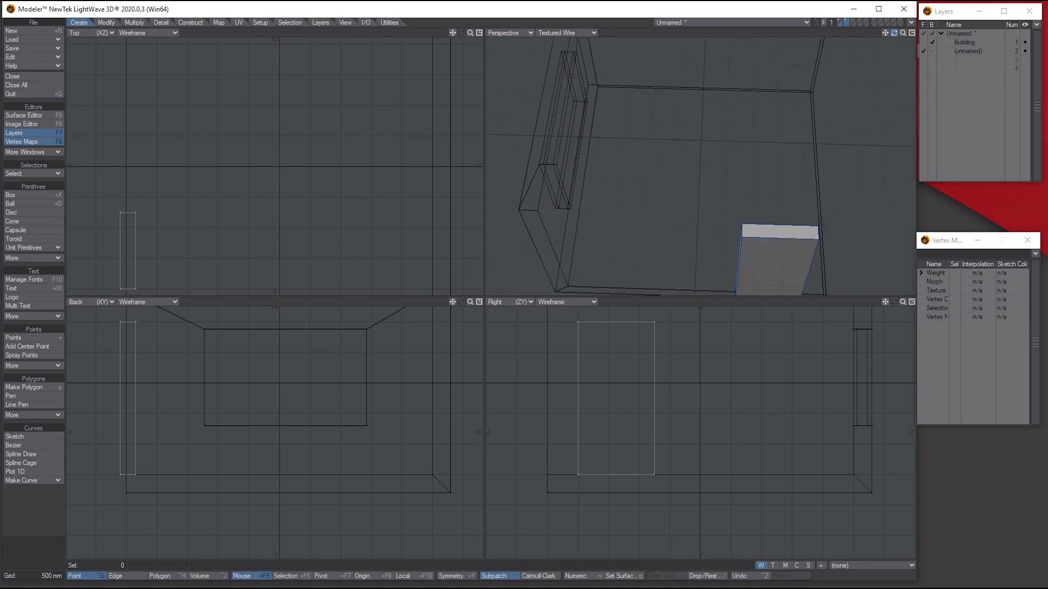
Paste the copied wall slab into empty layer 3, with layer 2 as background
click(967, 51)
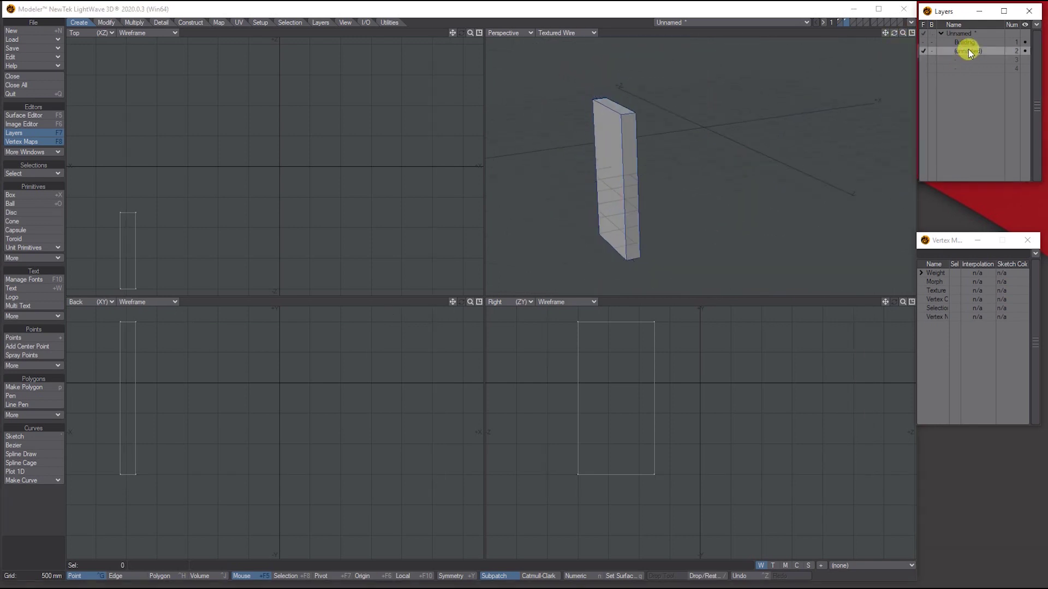
click(971, 59)
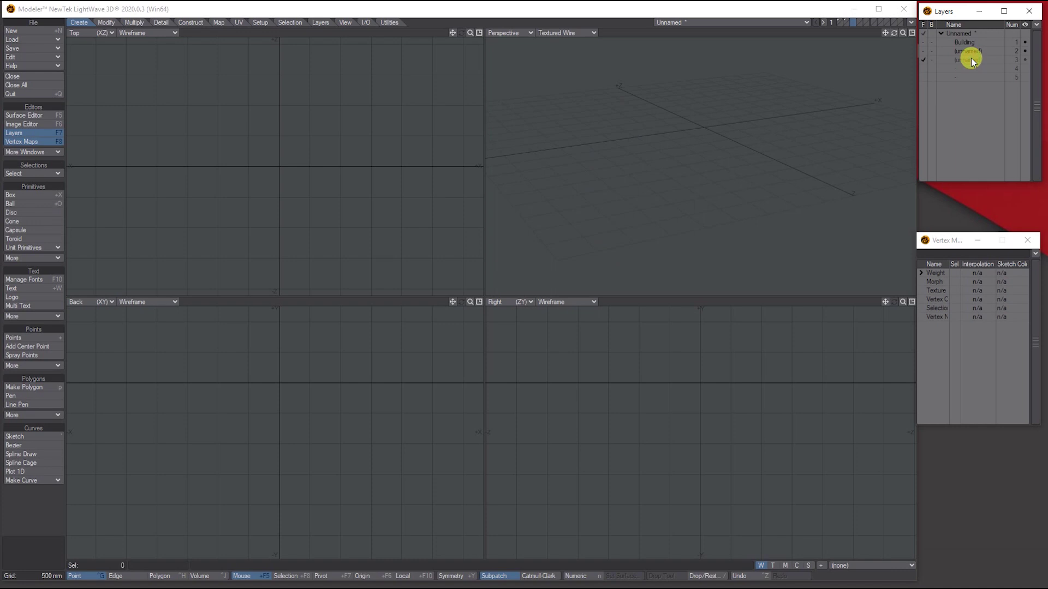
key(ctrl+v)
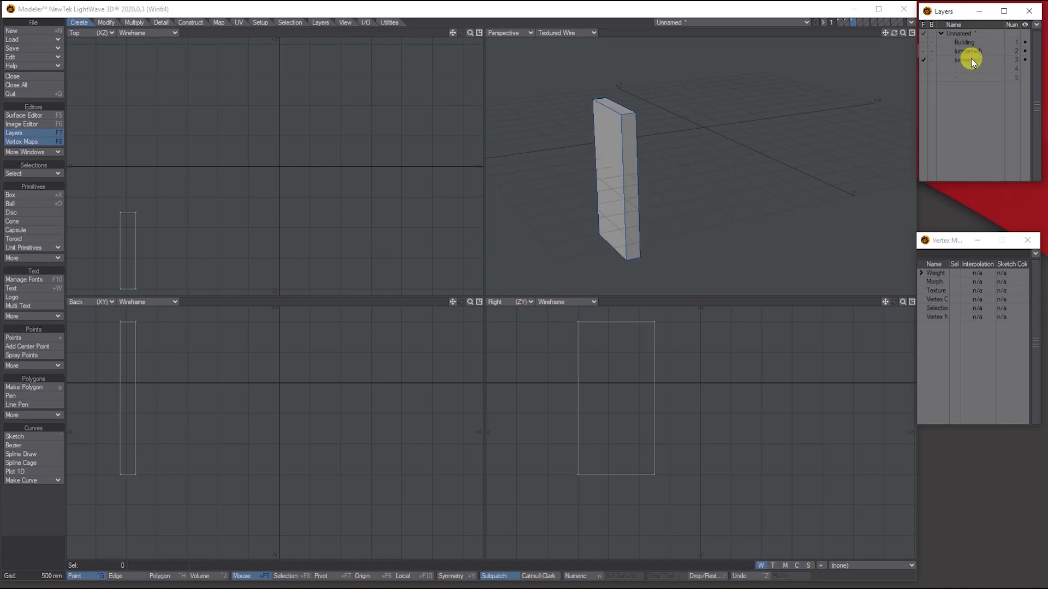
click(35, 56)
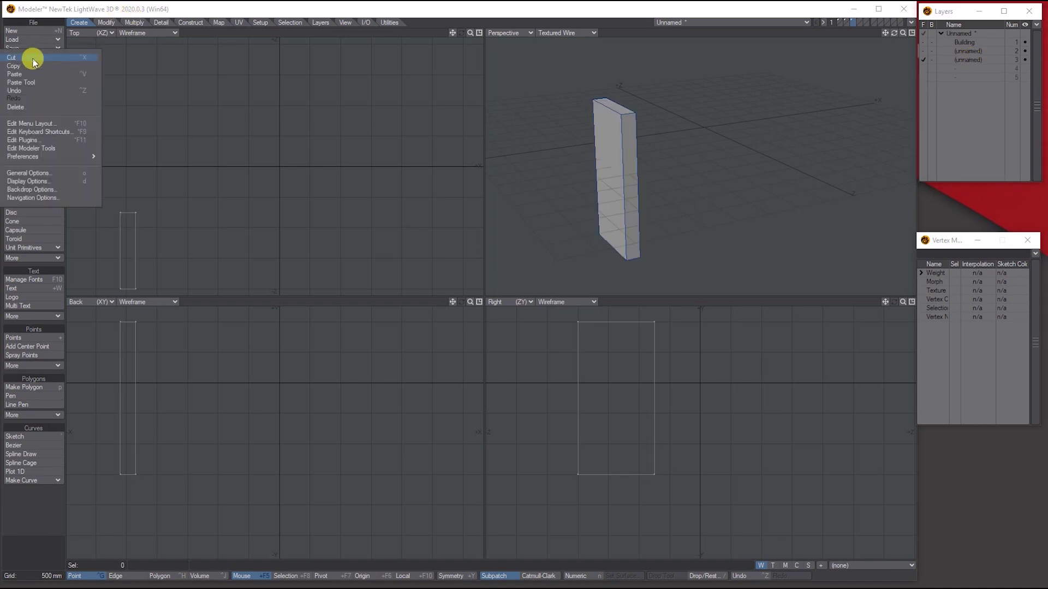
click(967, 61)
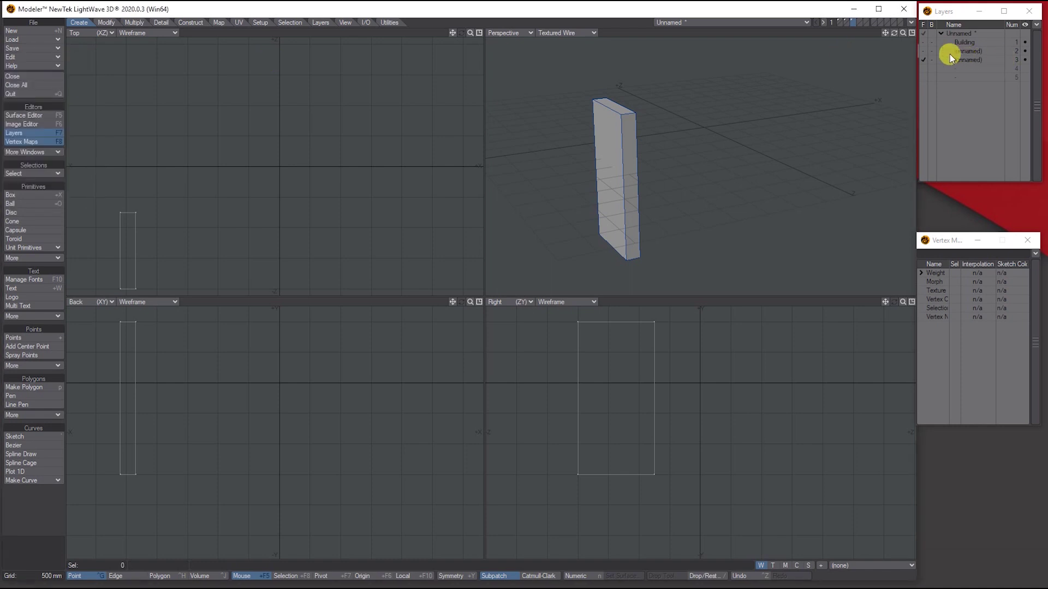
click(933, 51)
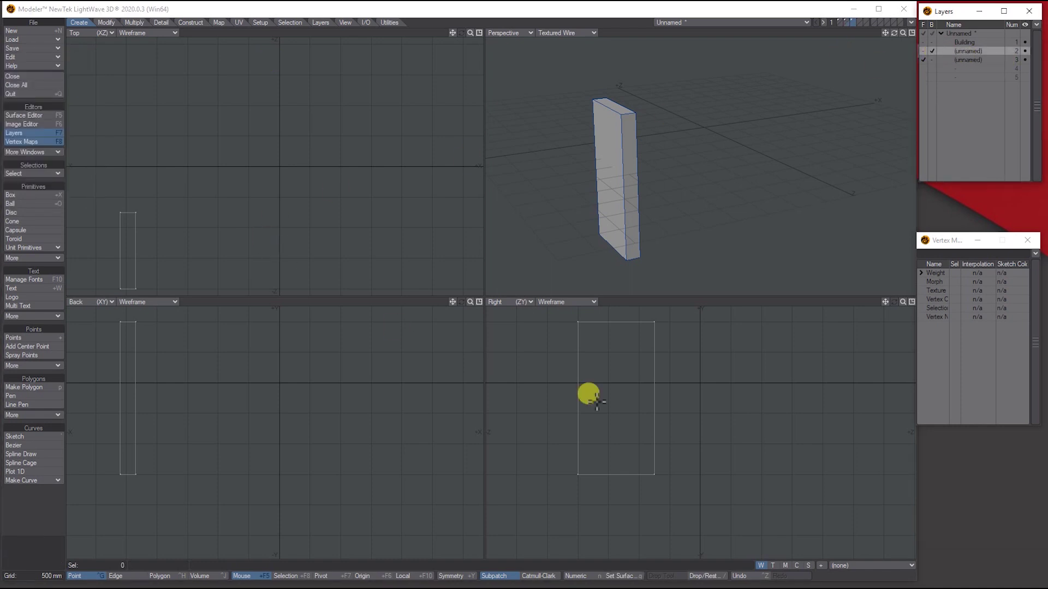
Shrink the slab copy to about 76% around its centre and raise it inside the slab
click(108, 21)
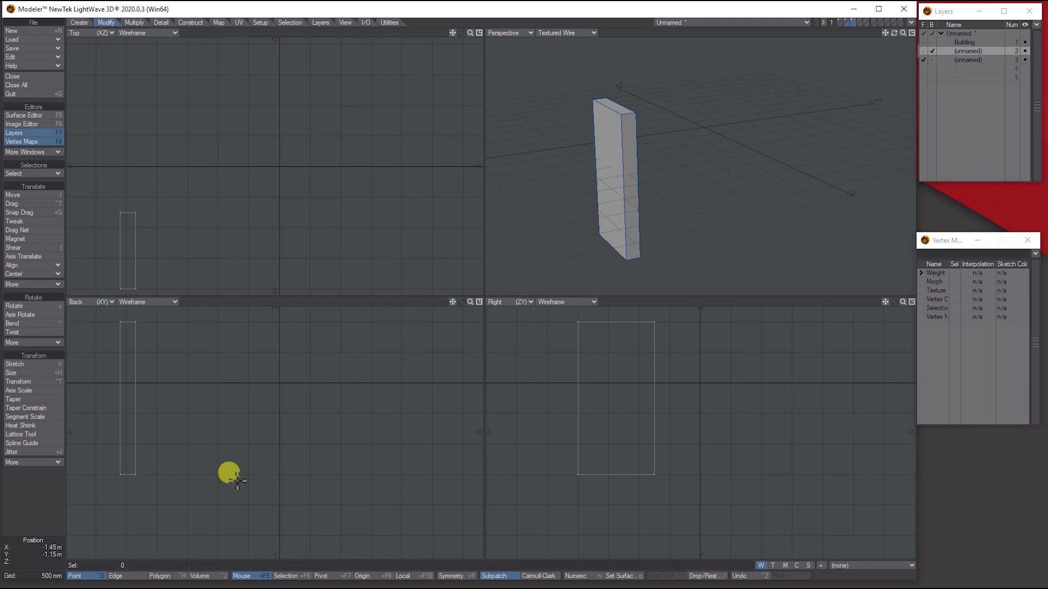
click(409, 576)
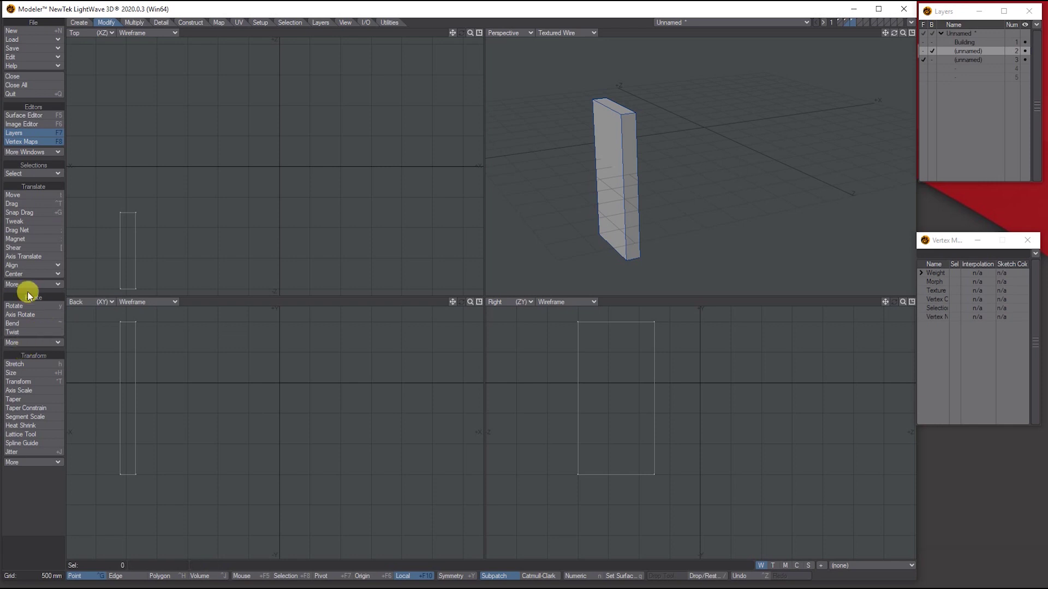
click(24, 373)
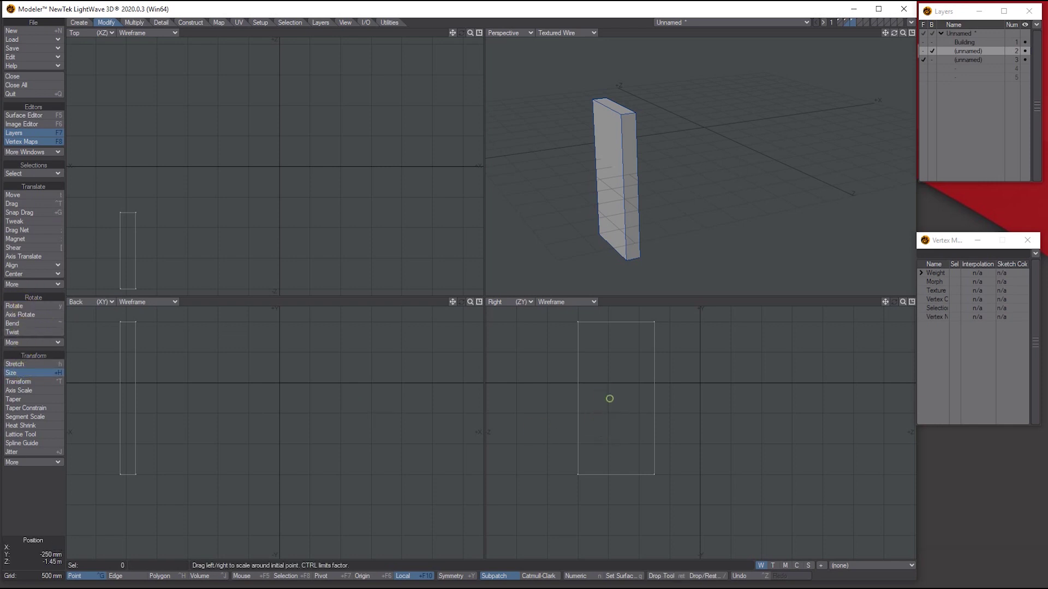
drag(611, 398, 587, 398)
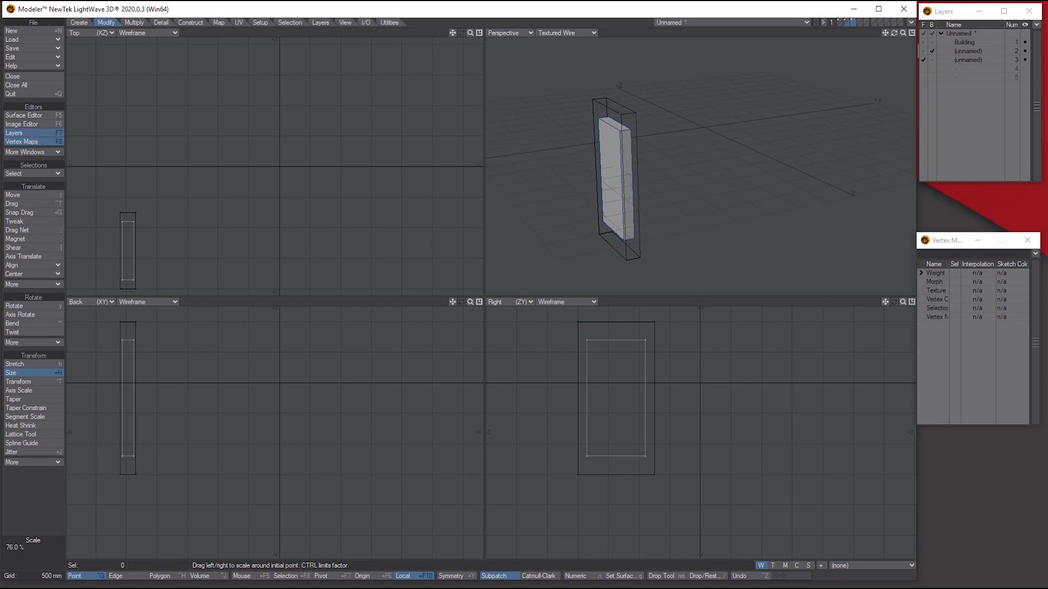
key(t)
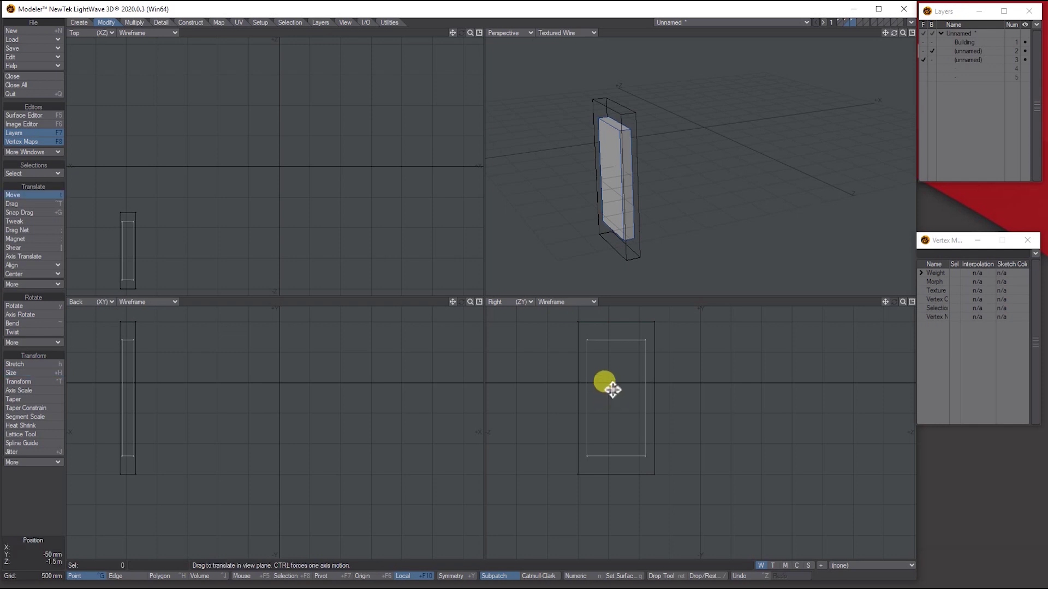
drag(604, 390, 606, 382)
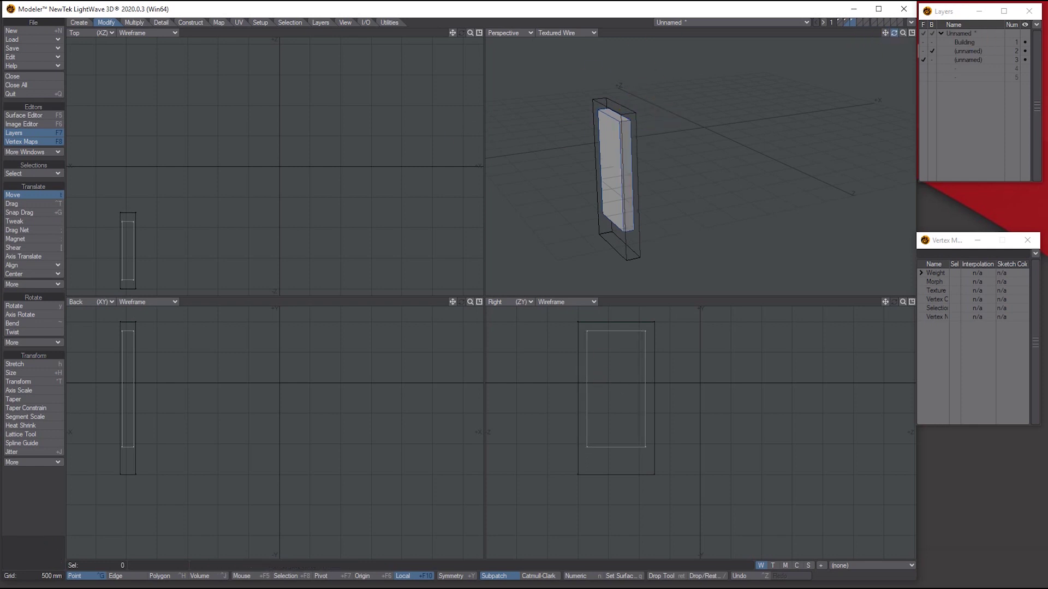
Lasso the box's four bottom points and move them down toward the slab's base
drag(894, 32, 893, 32)
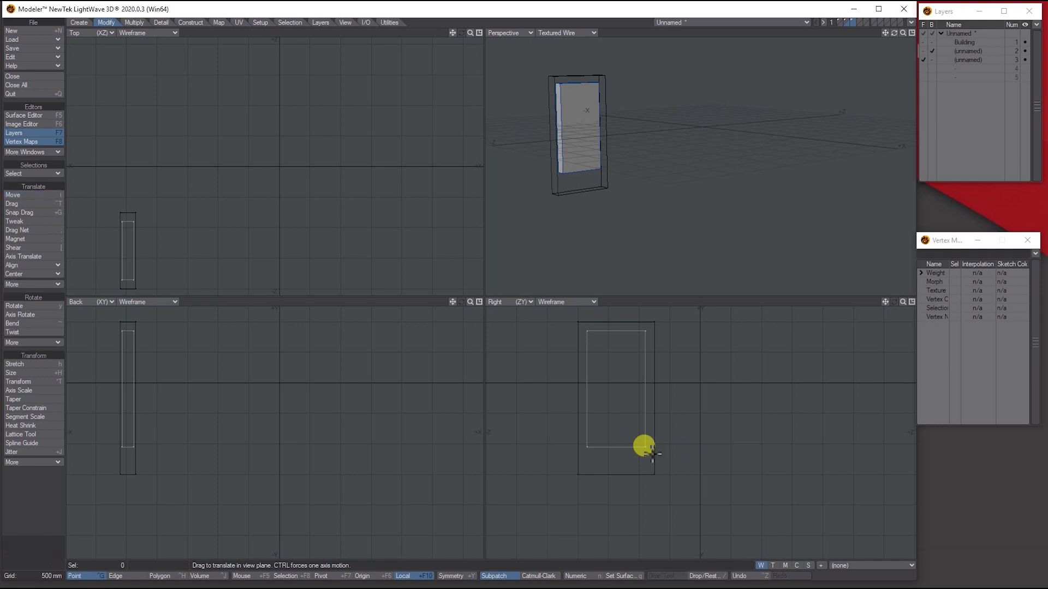
right_drag(664, 450, 649, 446)
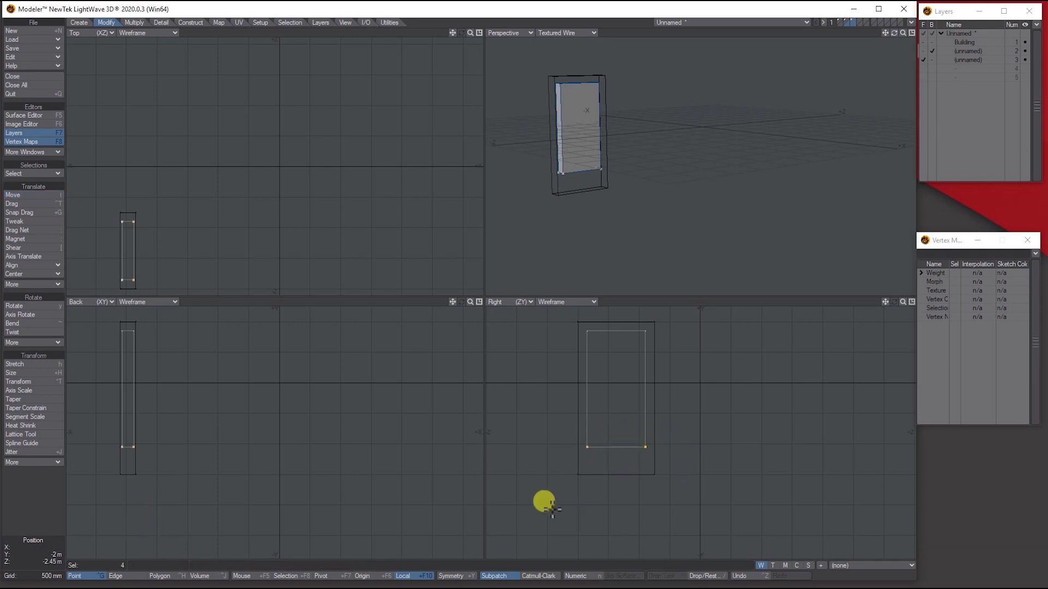
key(t)
drag(603, 444, 616, 486)
key(u)
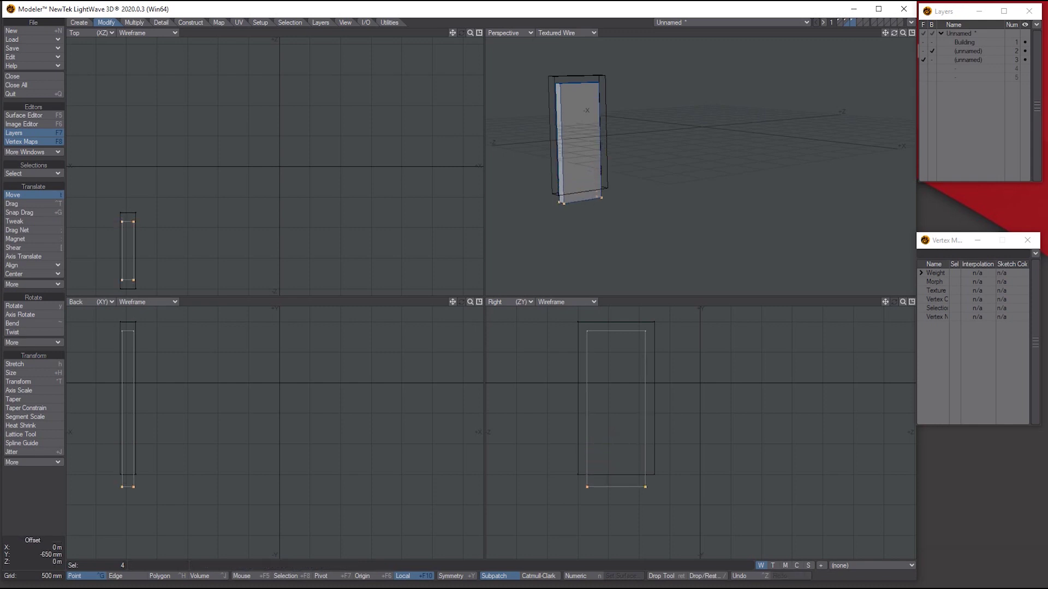
drag(895, 33, 892, 35)
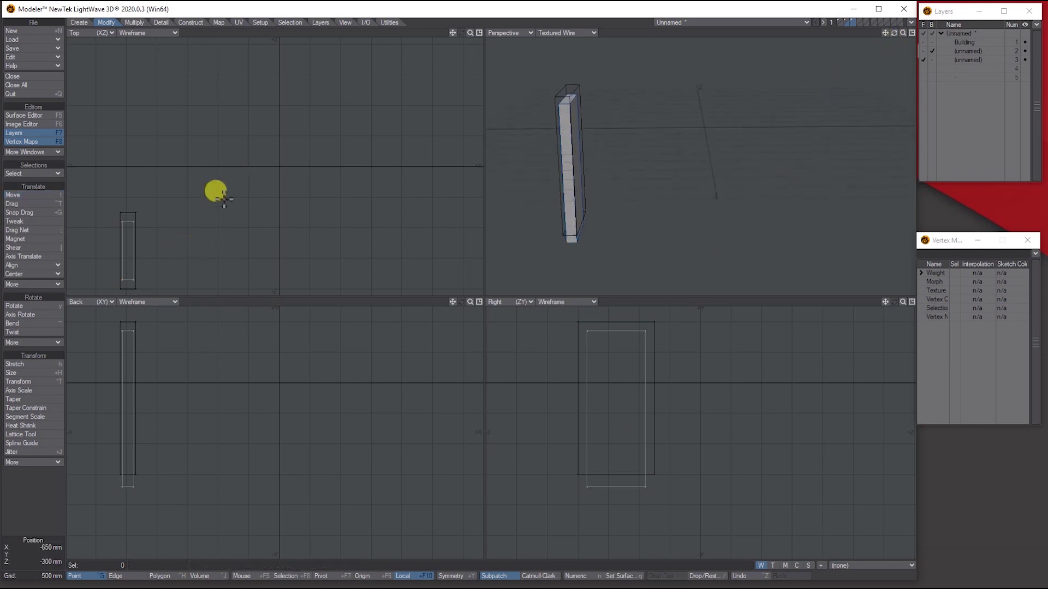
Stretch the door box along X so it passes through the wall's thickness
click(16, 363)
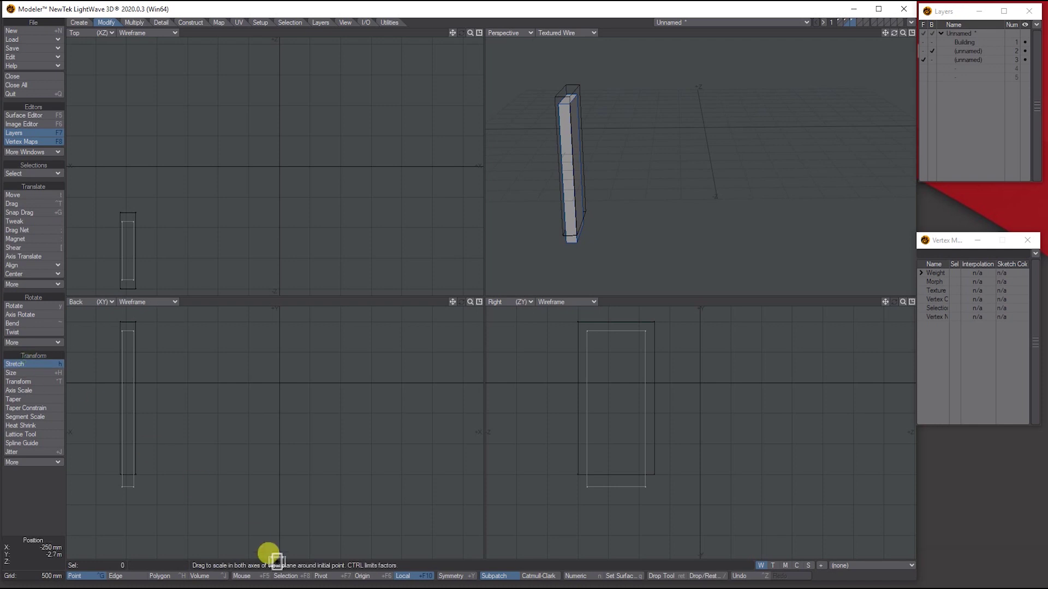
click(243, 576)
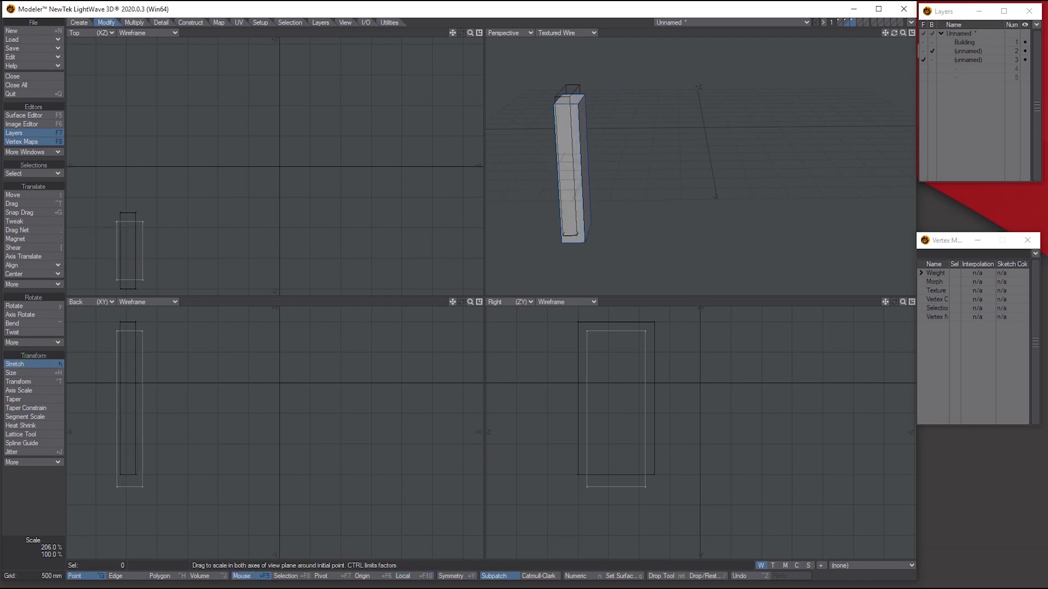
drag(131, 253, 164, 252)
drag(894, 33, 892, 24)
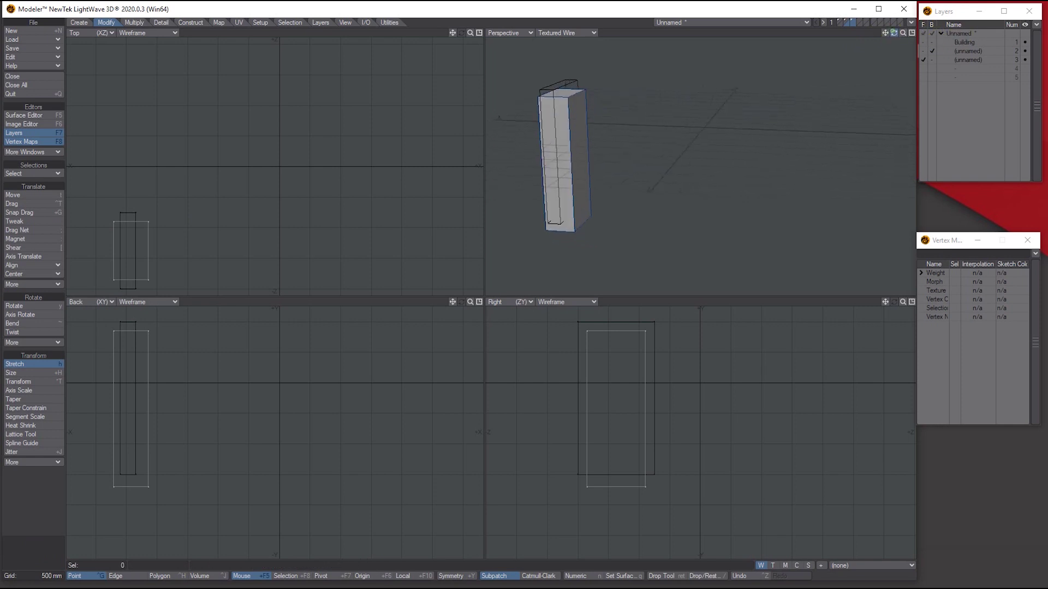
drag(902, 303, 900, 308)
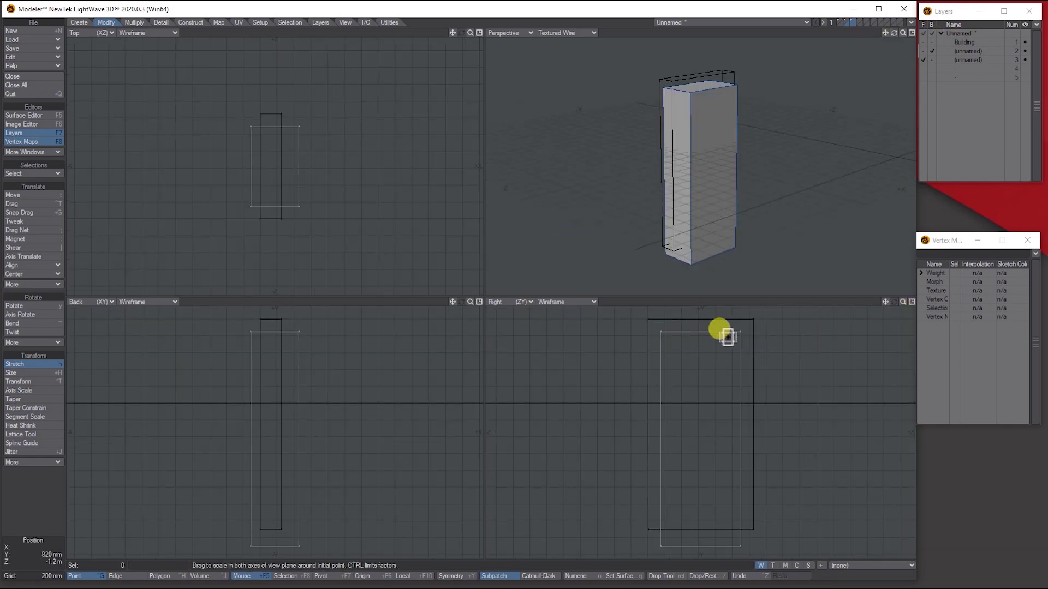
drag(907, 302, 906, 309)
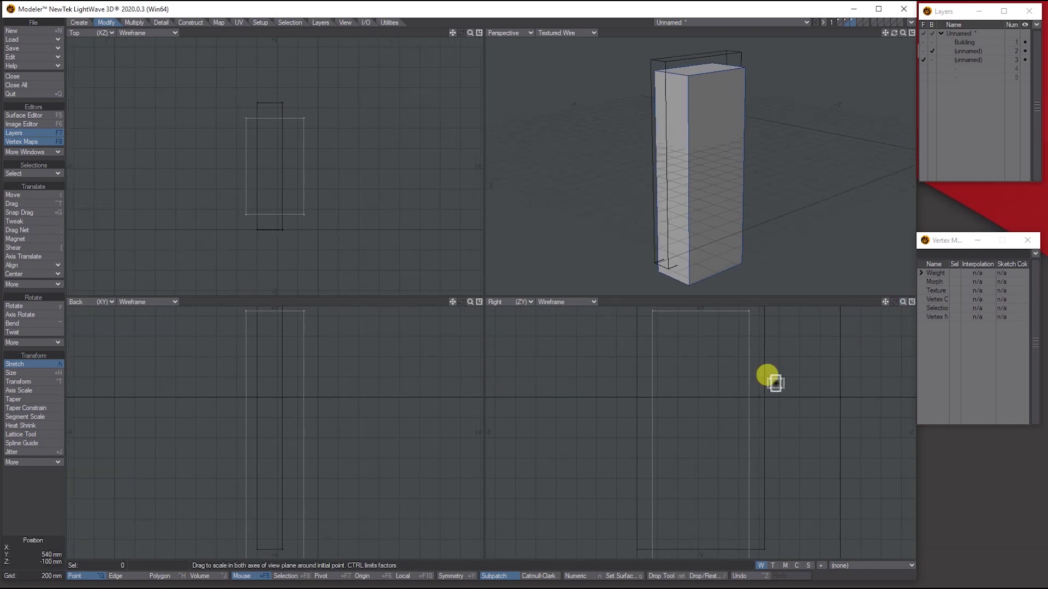
Centre the box on the wall, then put the wall slab in front and the box behind
key(t)
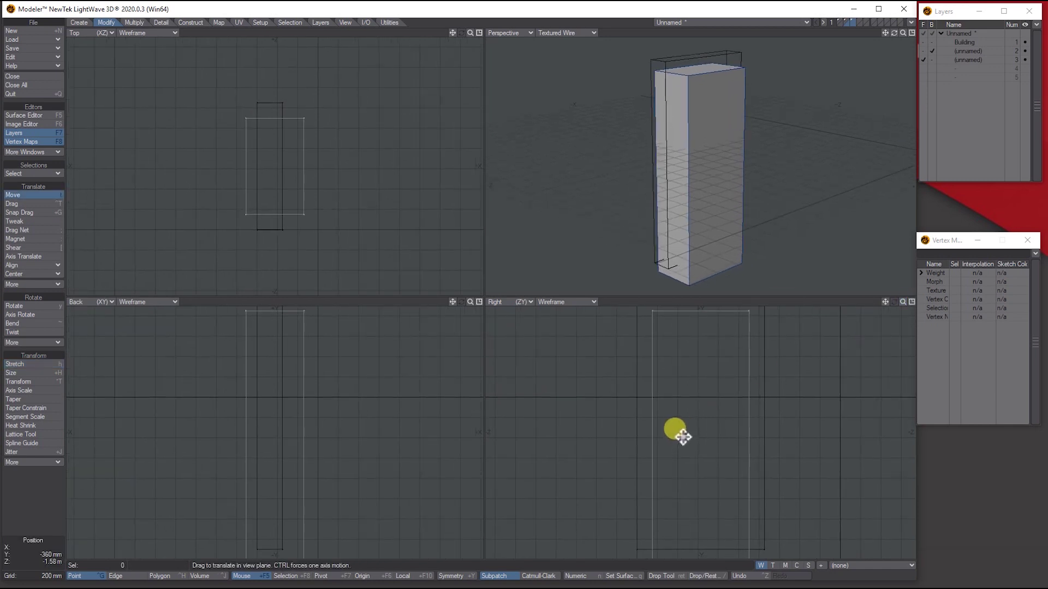
click(682, 437)
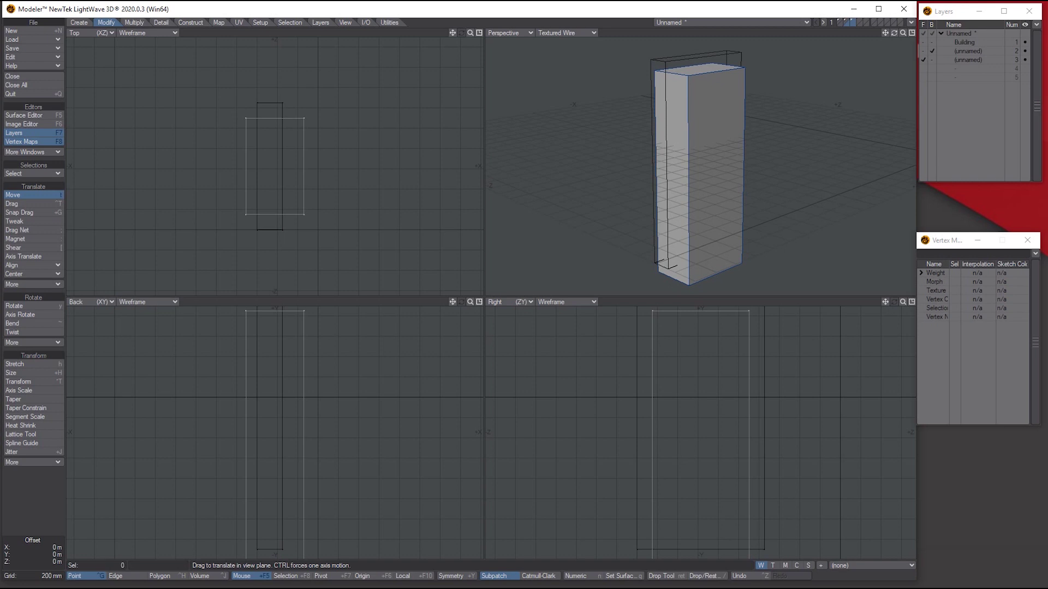
drag(893, 33, 893, 33)
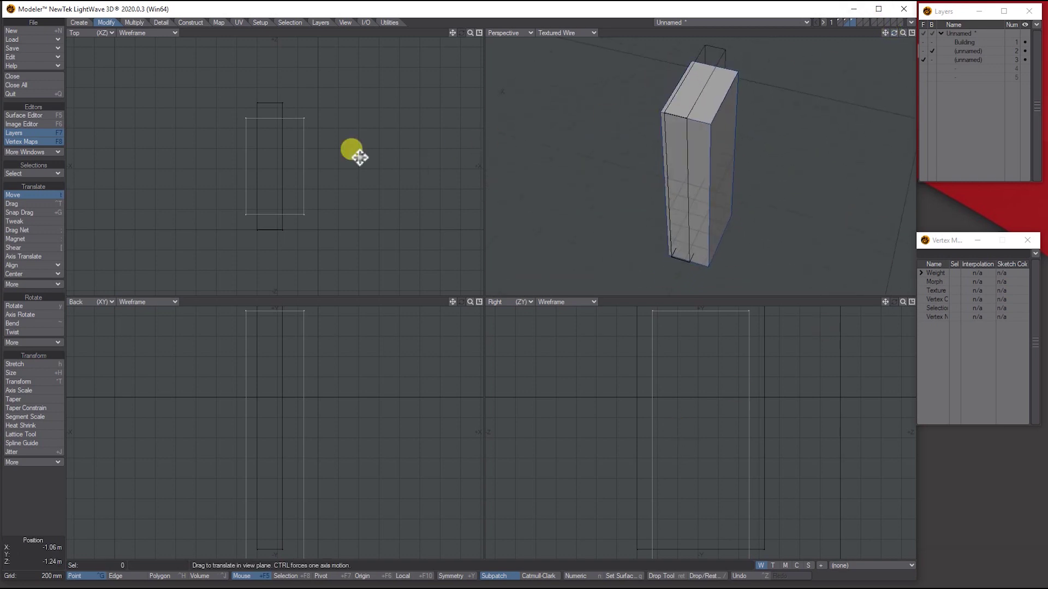
drag(283, 152, 278, 152)
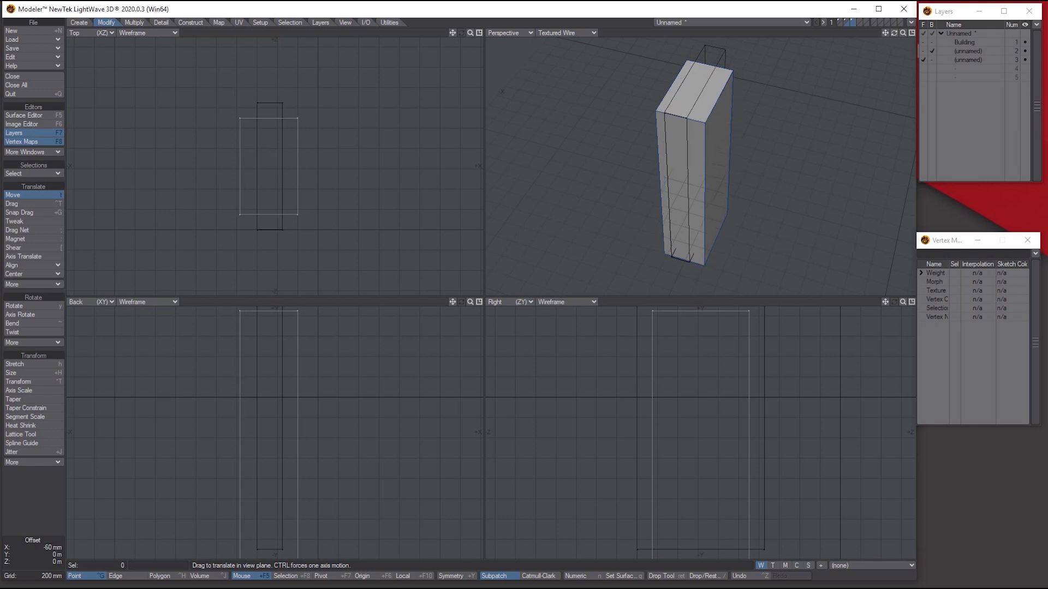
click(957, 50)
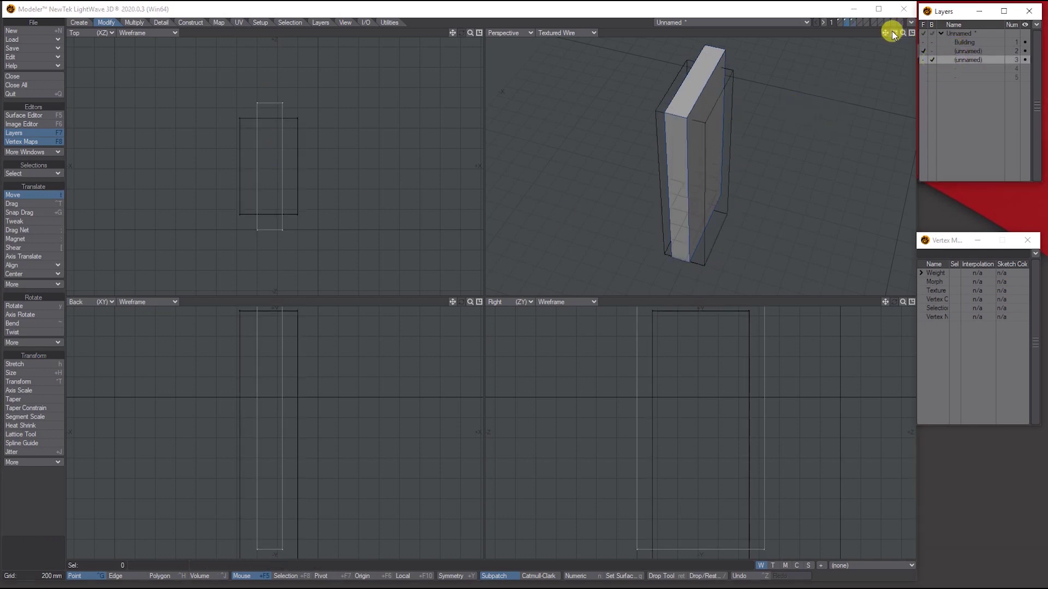
drag(891, 30, 852, 49)
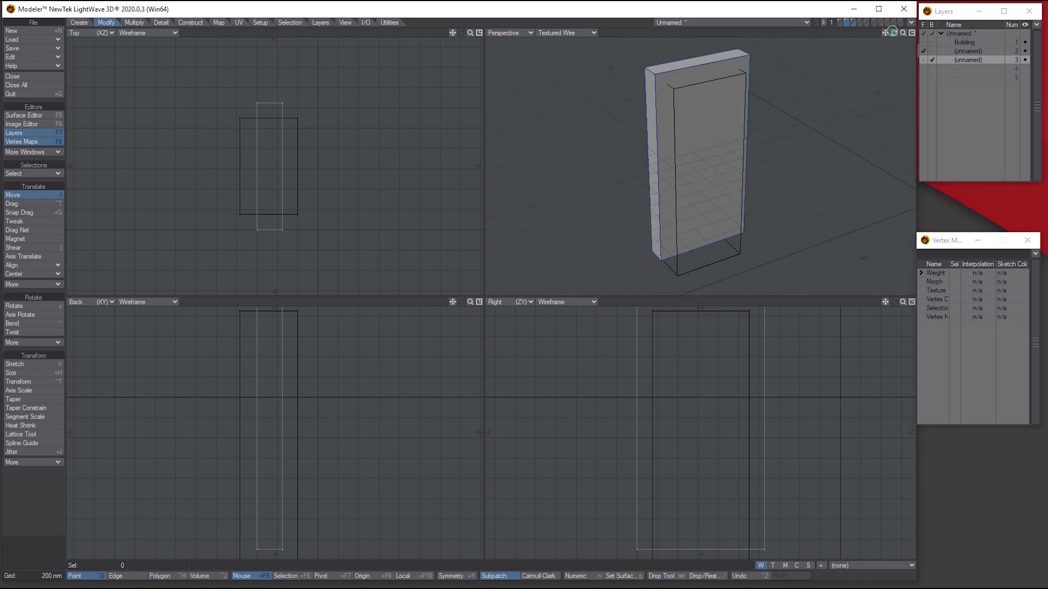
click(190, 22)
Subtract the door box from the wall slab, then edit the box with the frame as background
click(16, 297)
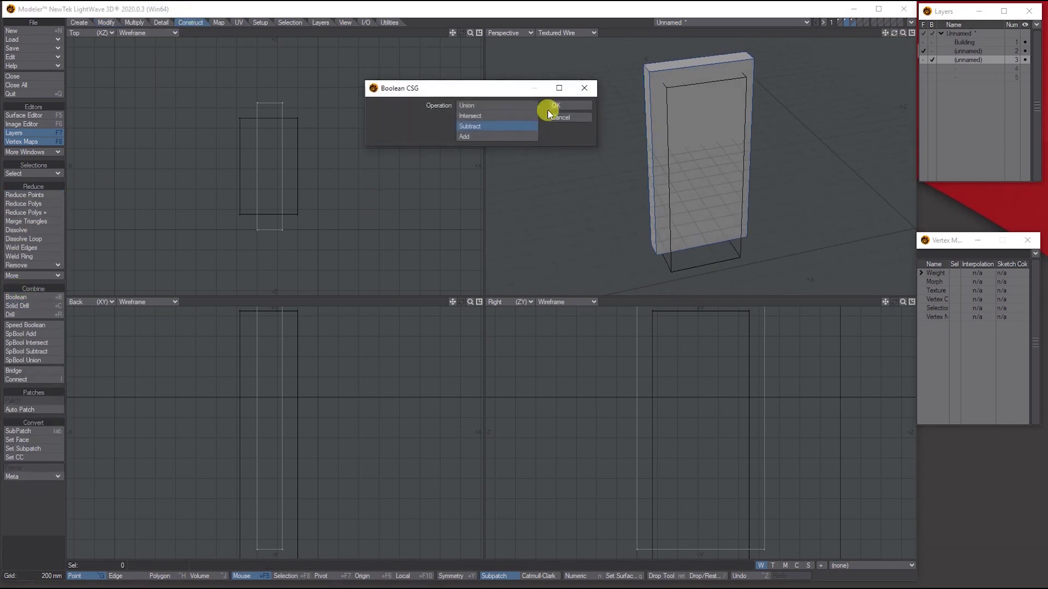
click(554, 106)
click(975, 58)
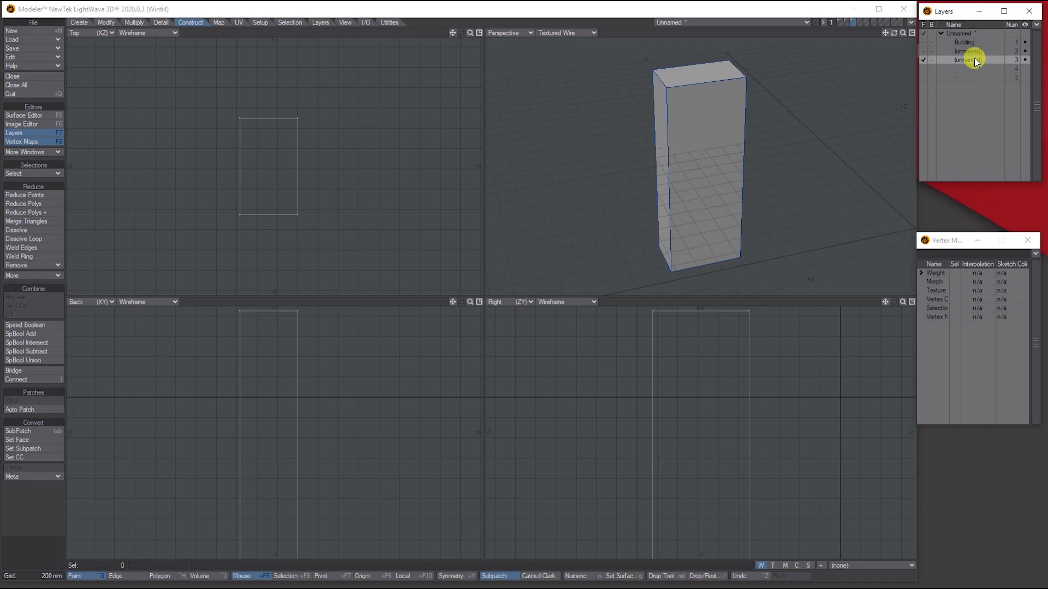
click(932, 51)
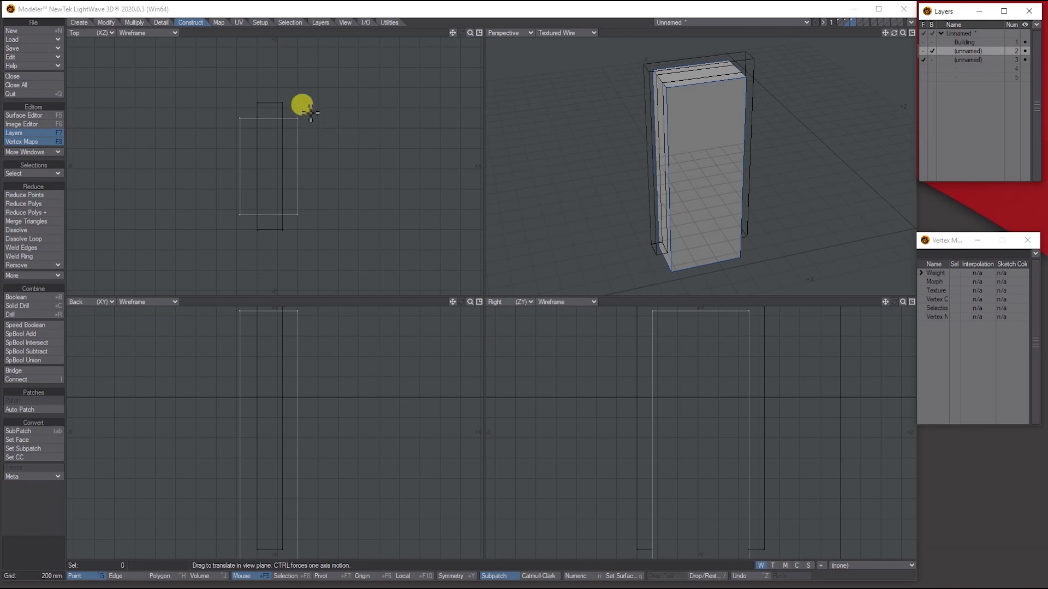
Move the inner box's right edge 220 mm left and its left edge 240 mm right
right_drag(305, 107, 297, 143)
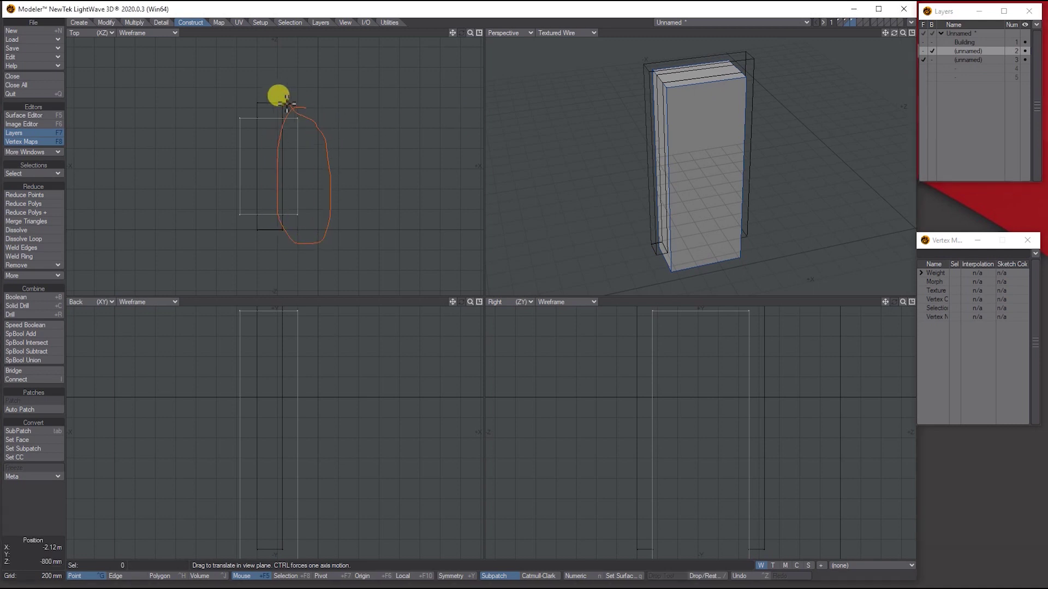
key(t)
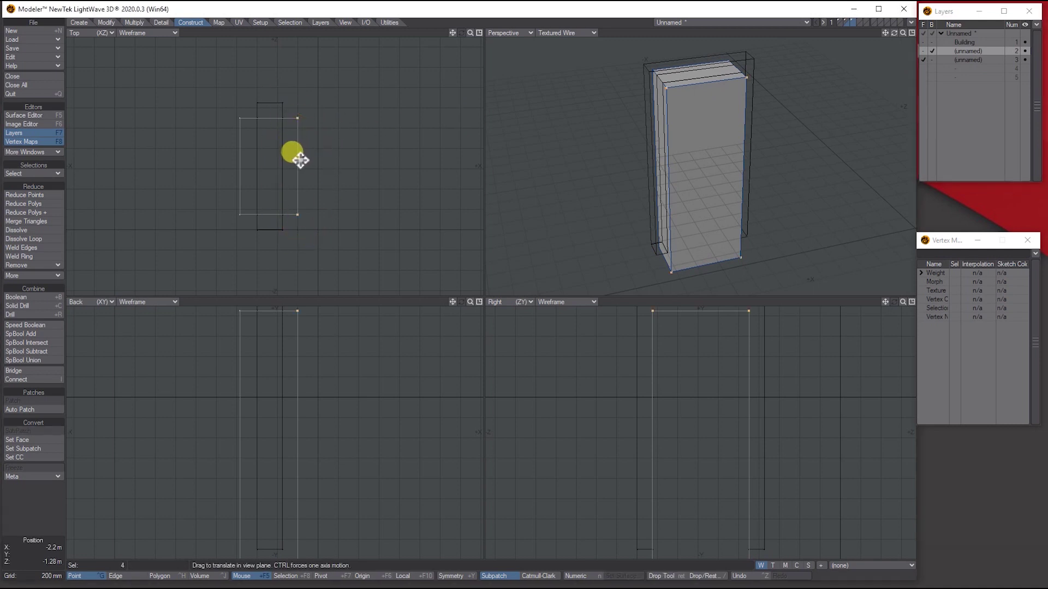
drag(302, 161, 280, 161)
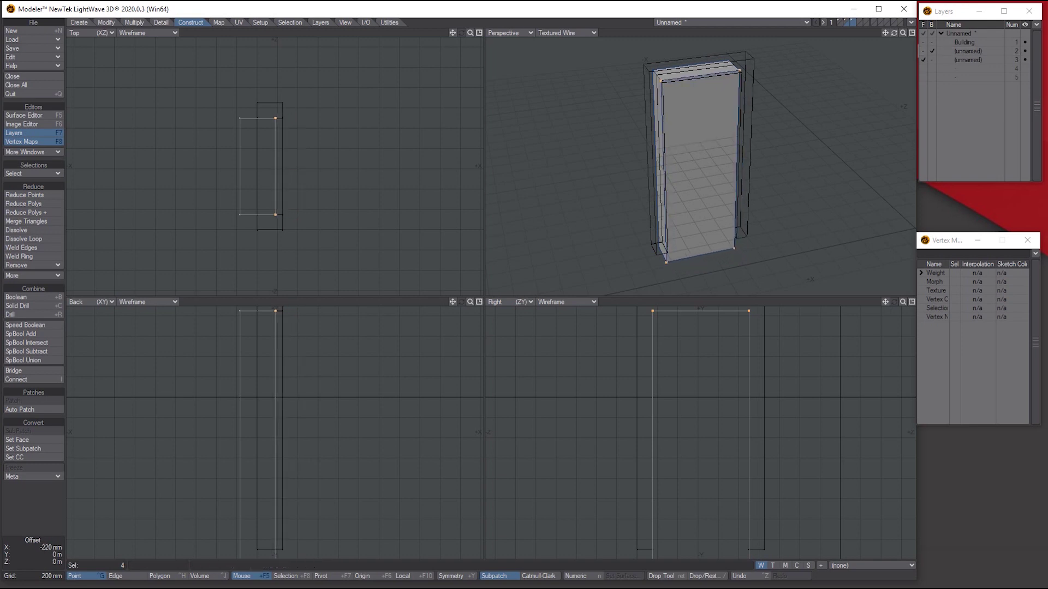
key(slash)
mouse_move(257, 127)
right_down()
mouse_move(173, 188)
mouse_move(245, 222)
mouse_move(261, 99)
mouse_move(260, 123)
right_up()
key(t)
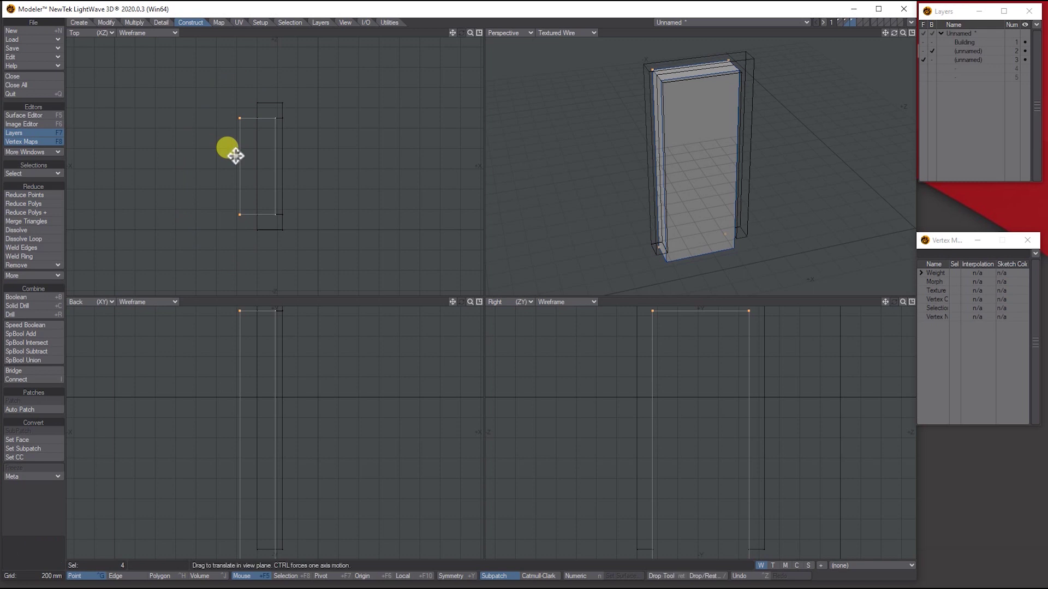
drag(236, 156, 260, 155)
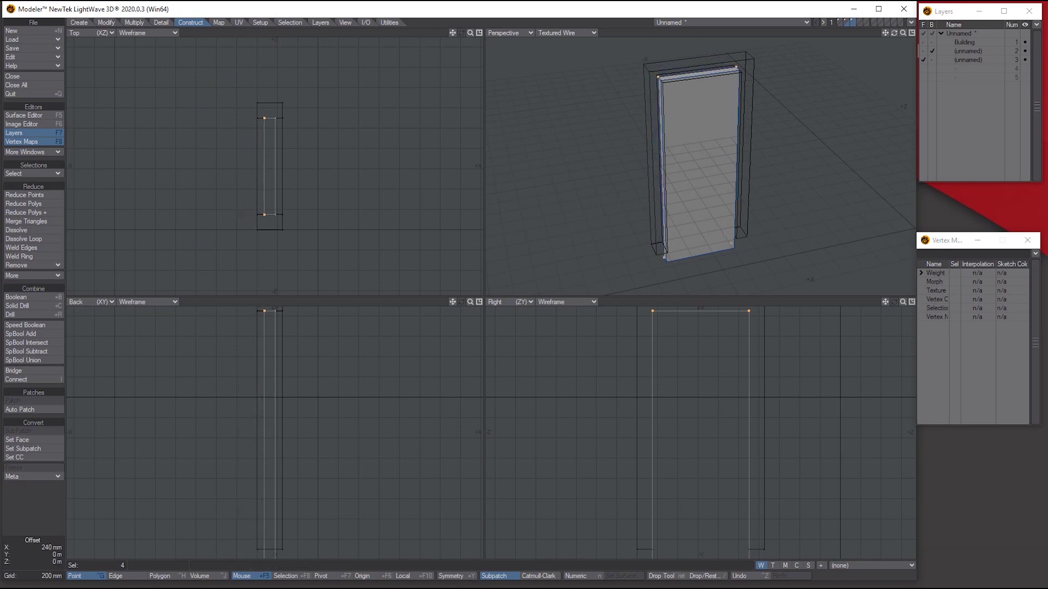
key(slash)
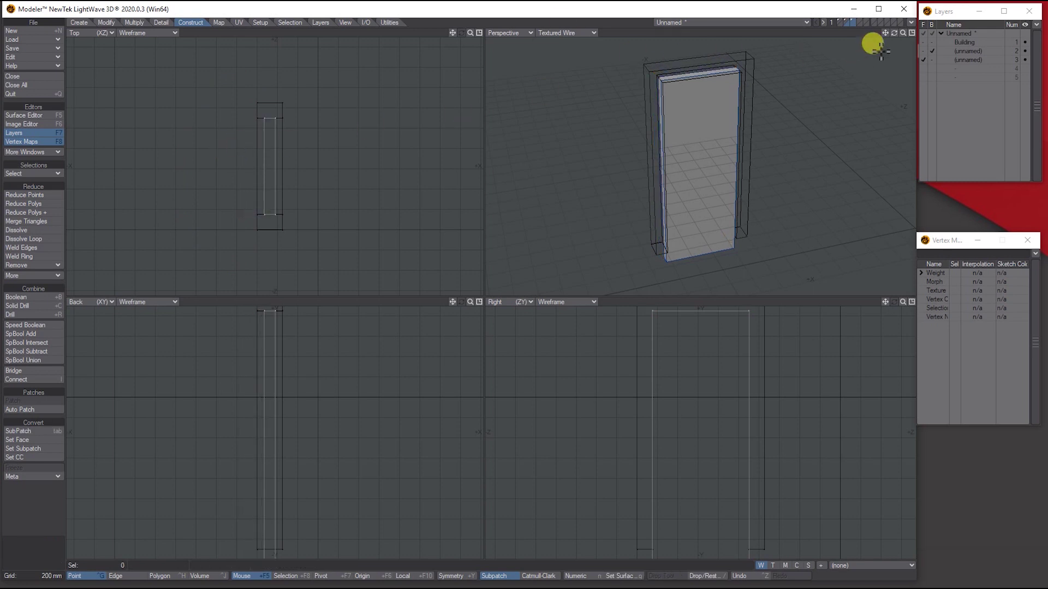
Raise the inner box's four bottom points slightly, then deselect and show layer 3 alone
drag(894, 33, 672, 286)
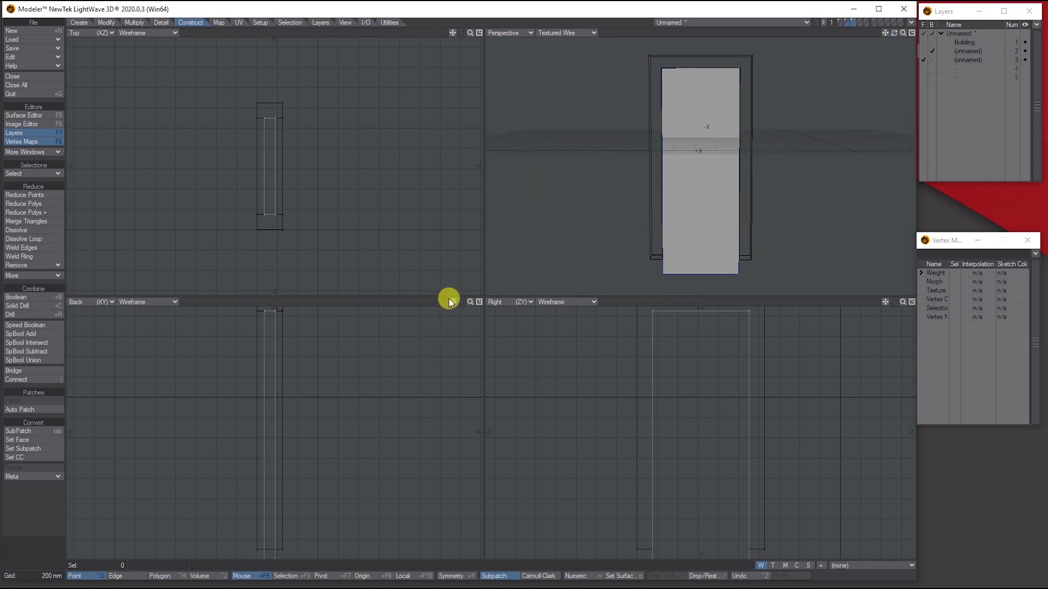
drag(453, 301, 287, 479)
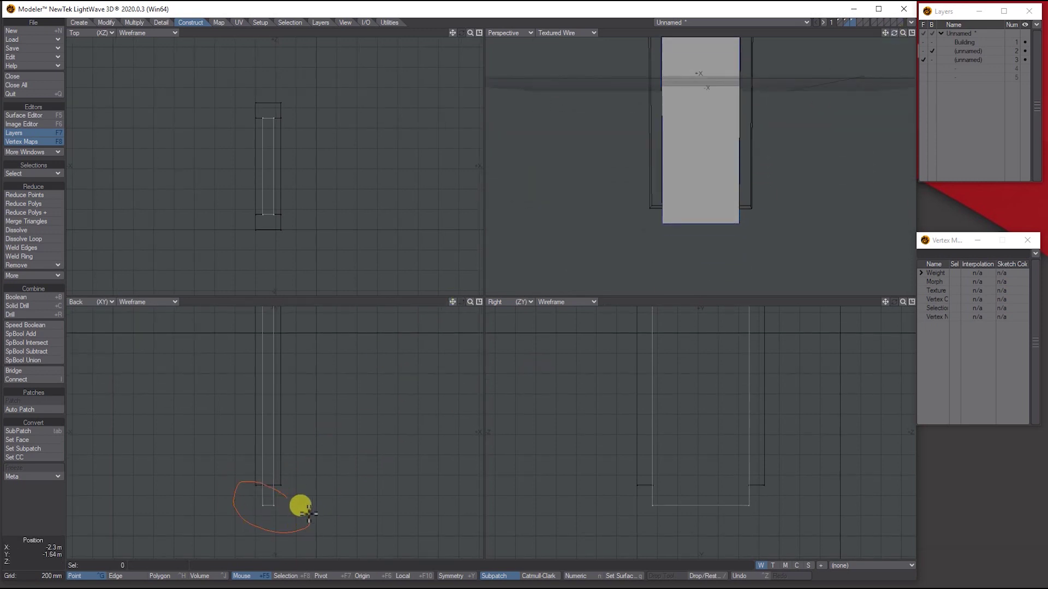
right_drag(307, 513, 275, 509)
key(t)
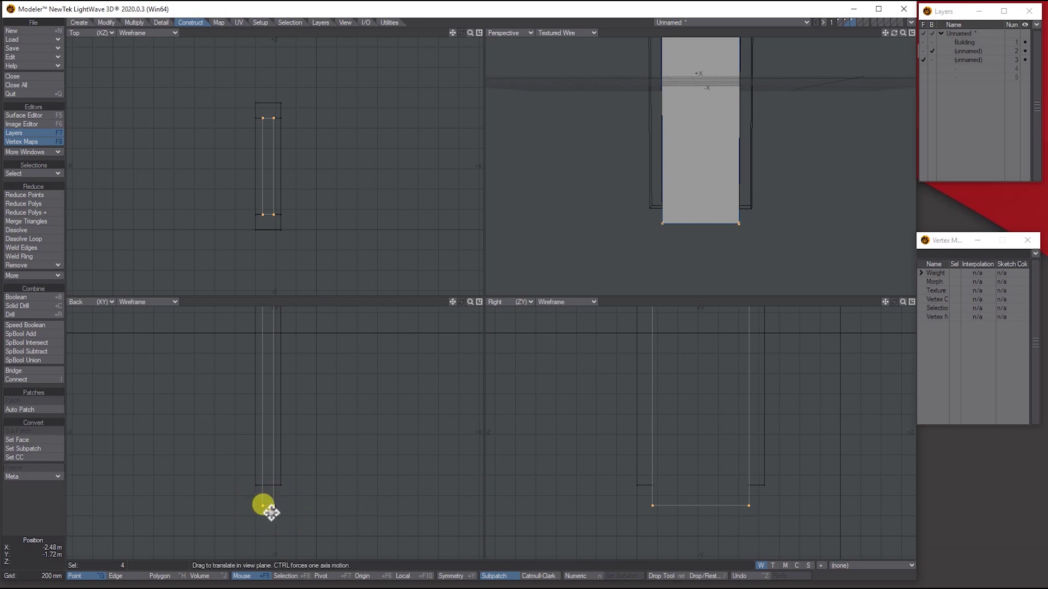
drag(270, 511, 267, 505)
key(space)
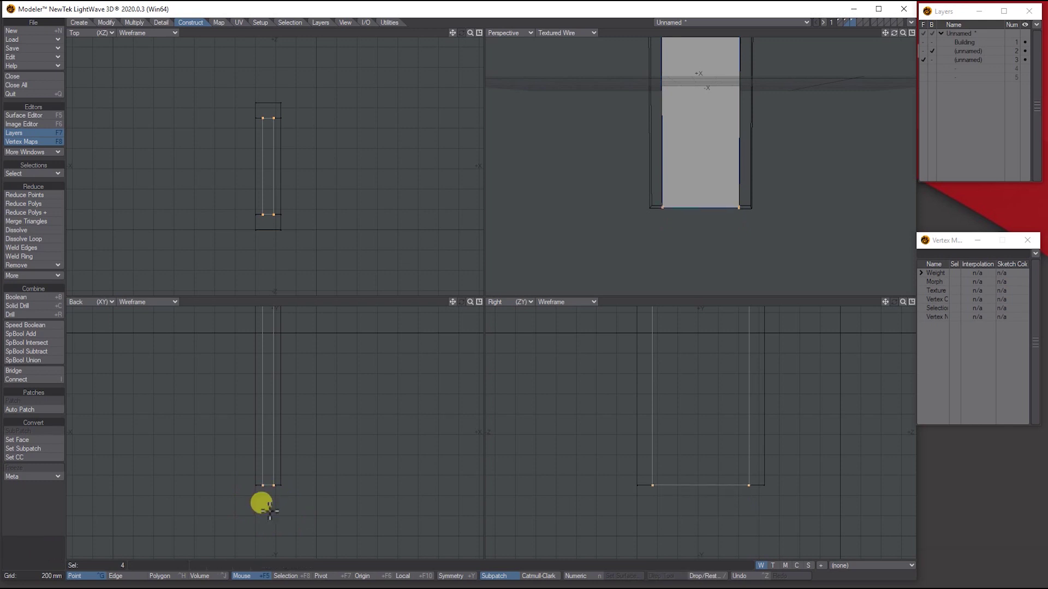
click(266, 508)
click(968, 59)
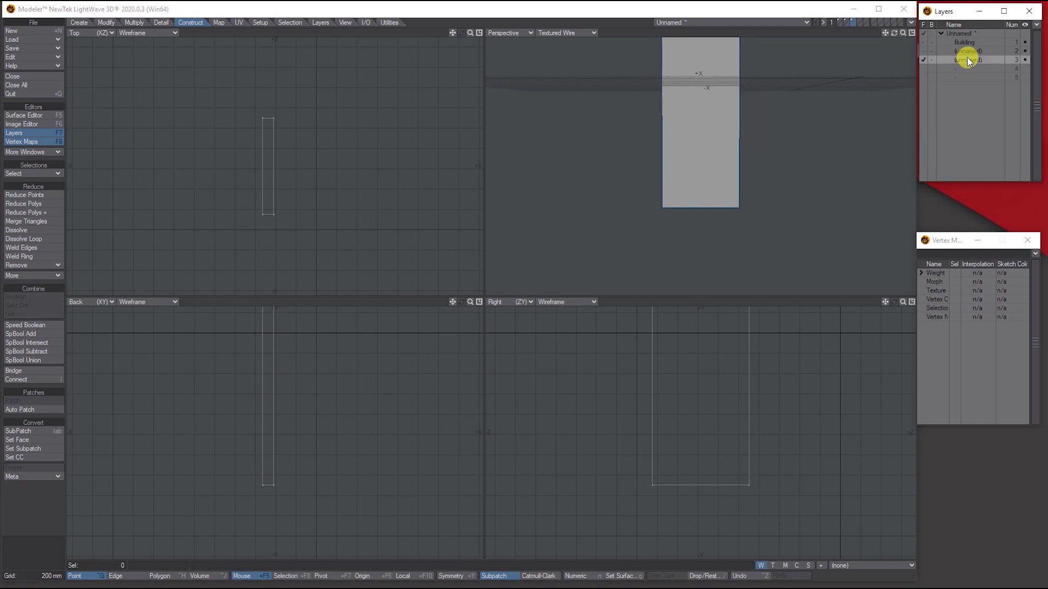
Make Building the active layer, fit all views to the room, and switch to Polygon mode
shift+click(965, 49)
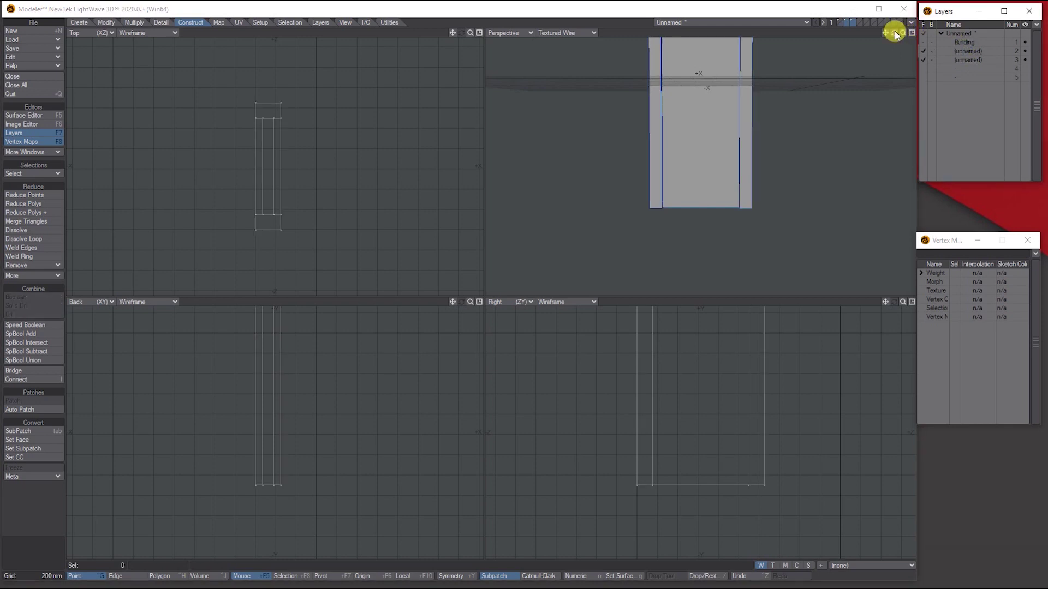
drag(895, 31, 905, 47)
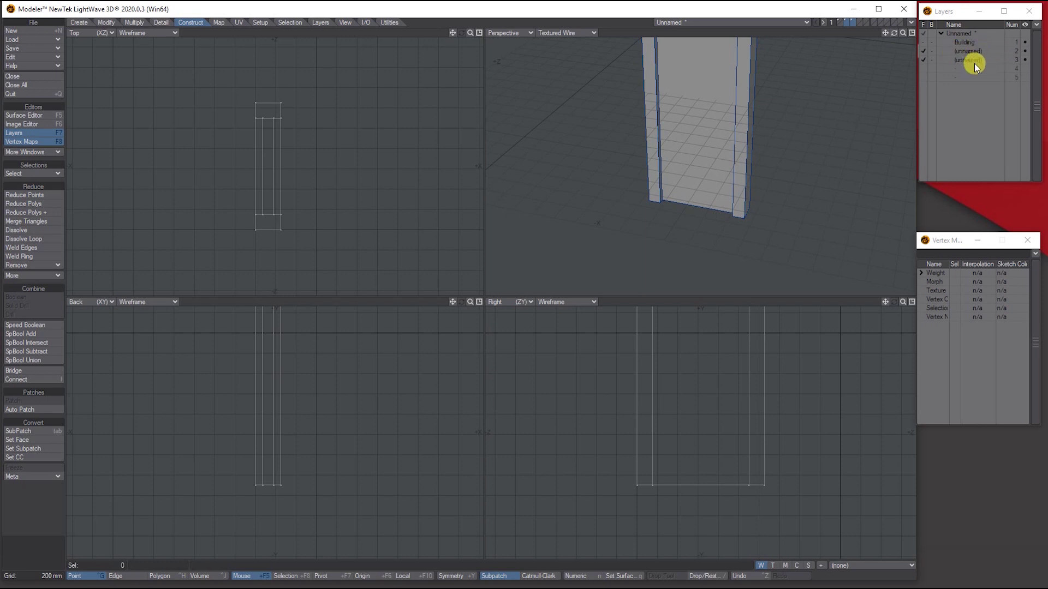
click(971, 42)
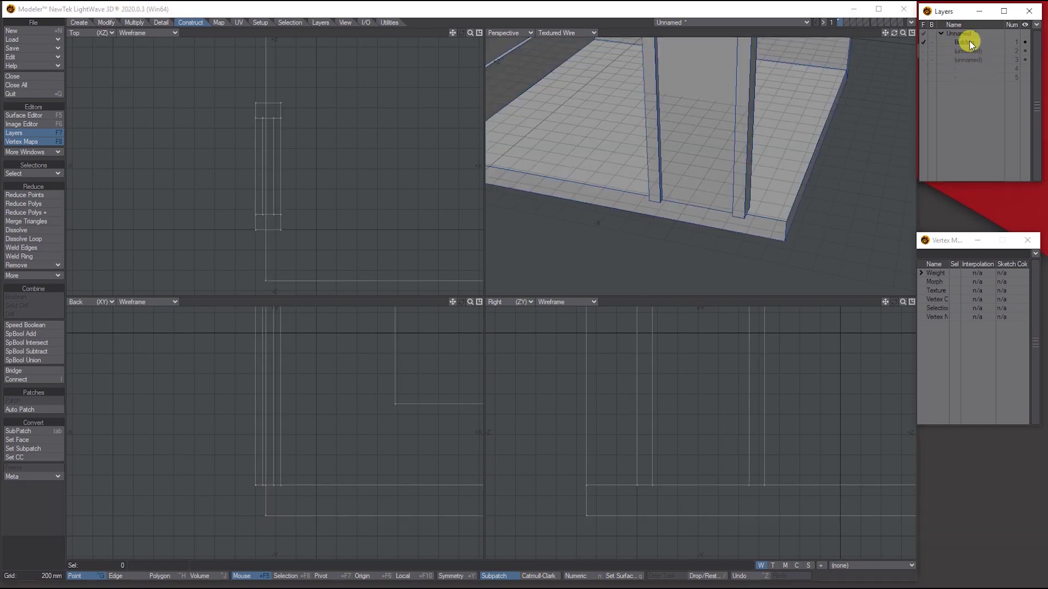
key(a)
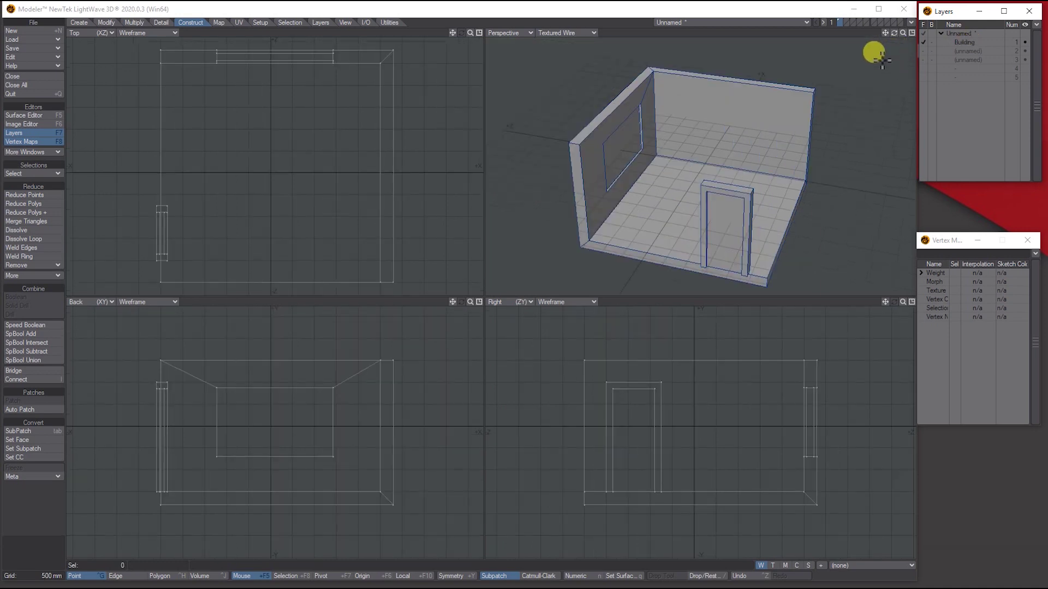
drag(884, 37, 819, 37)
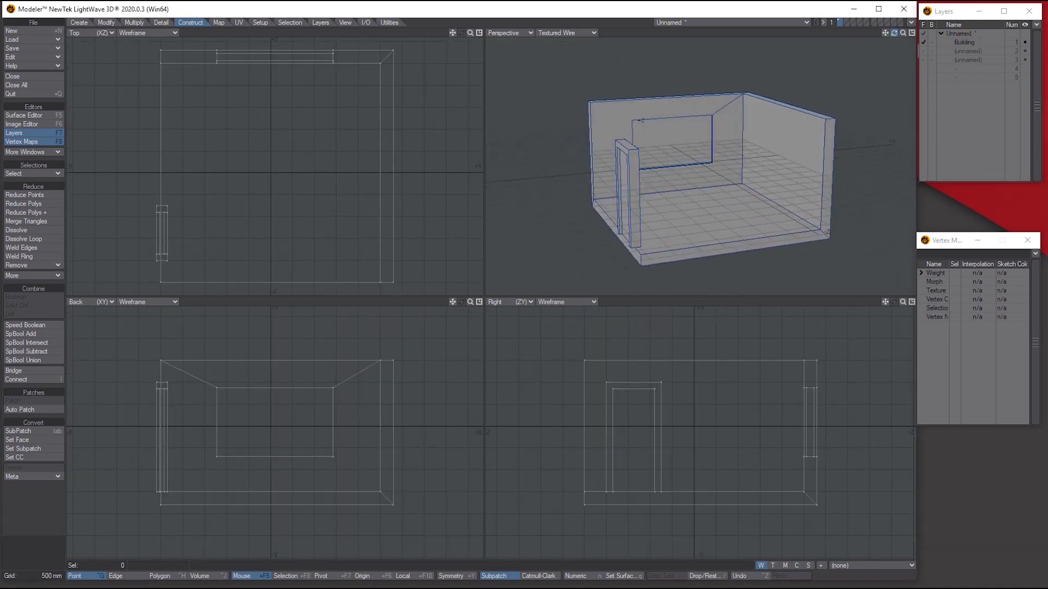
drag(894, 32, 852, 66)
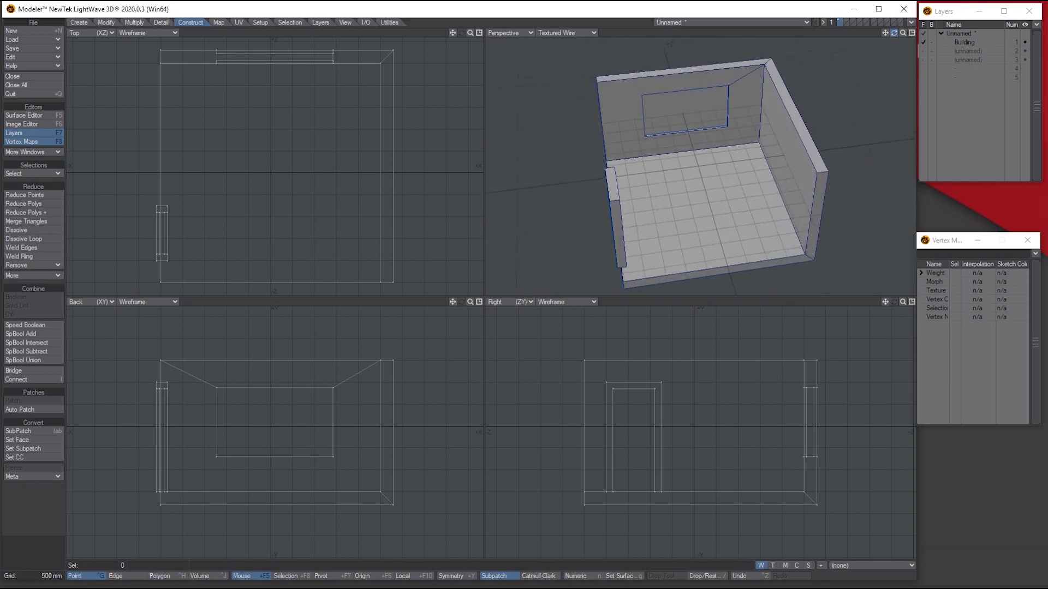
drag(895, 33, 656, 199)
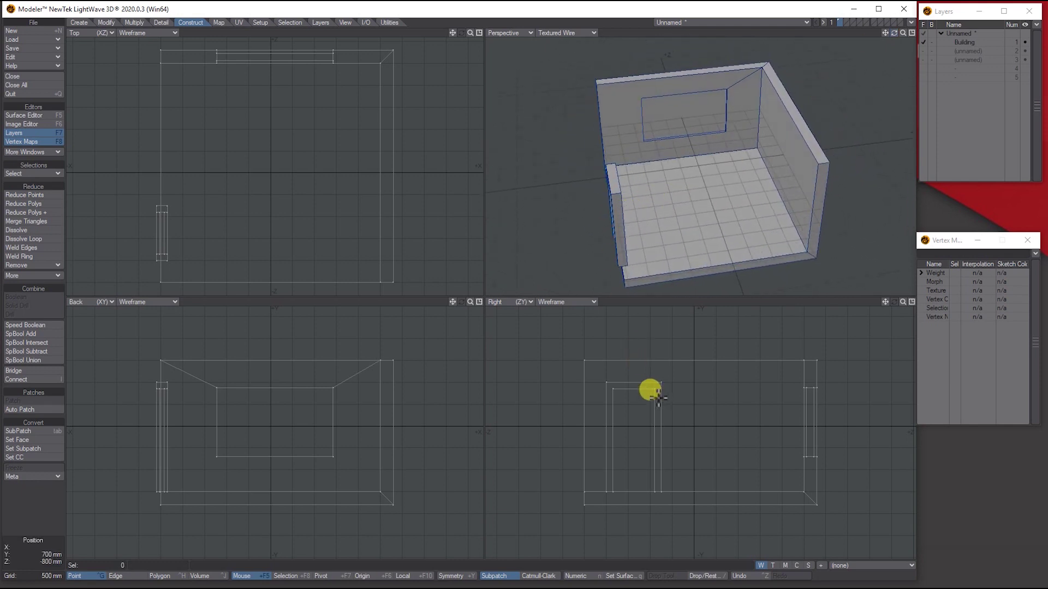
key(ctrl+h)
Nudge the door frame polygons slightly right in Top view, then deselect and refit the views
click(643, 396)
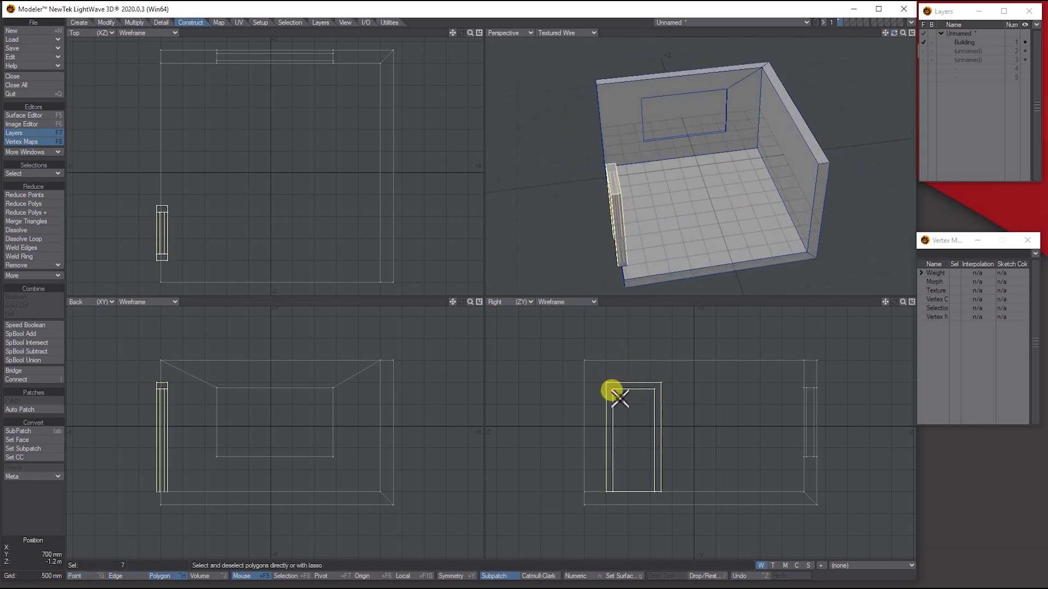
click(647, 412)
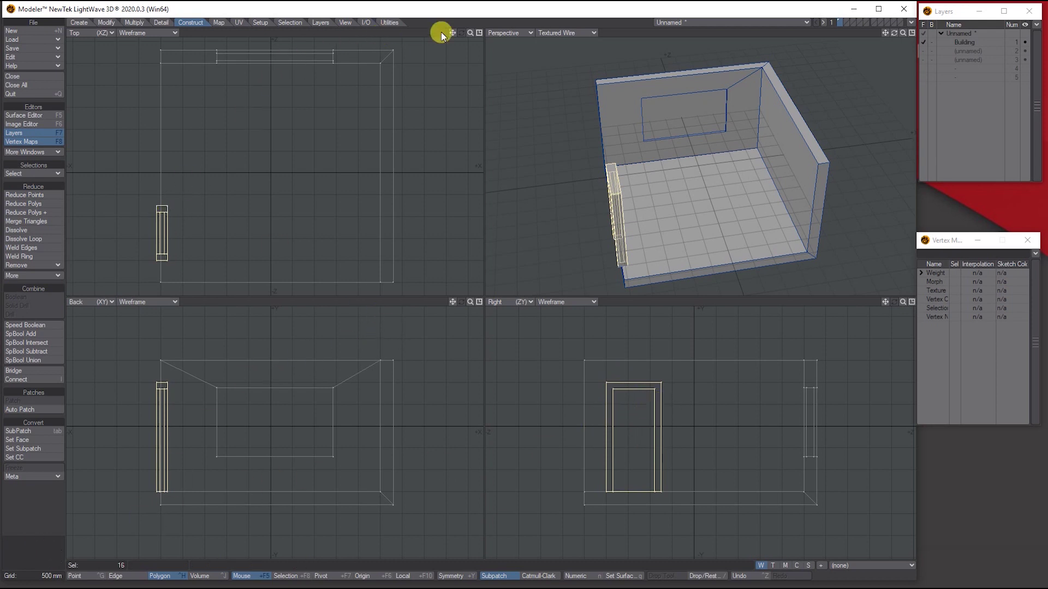
drag(470, 33, 563, 33)
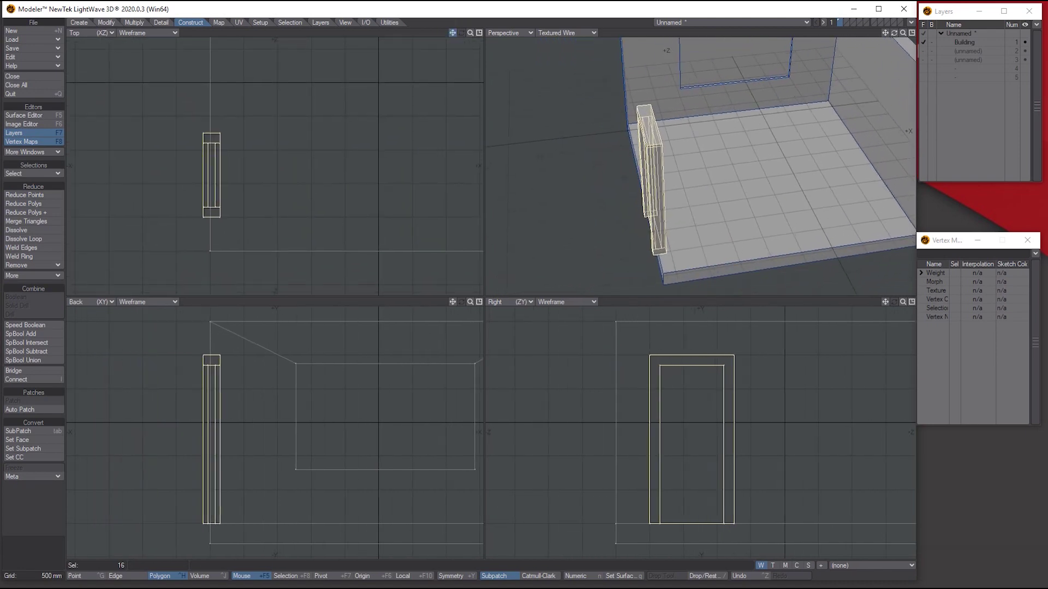
key(t)
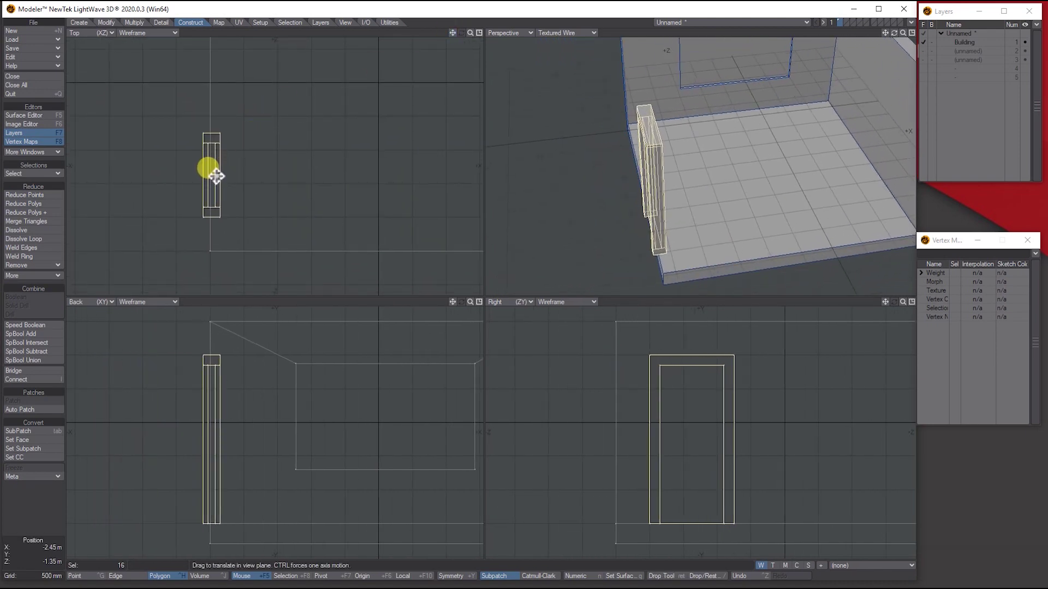
drag(214, 175, 215, 175)
key(space)
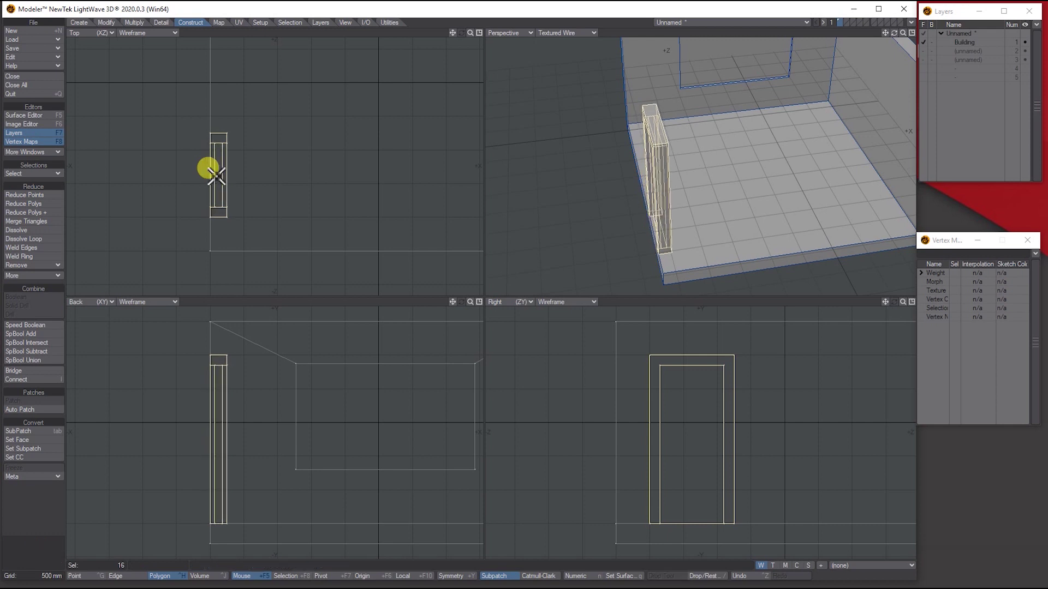
key(slash)
key(a)
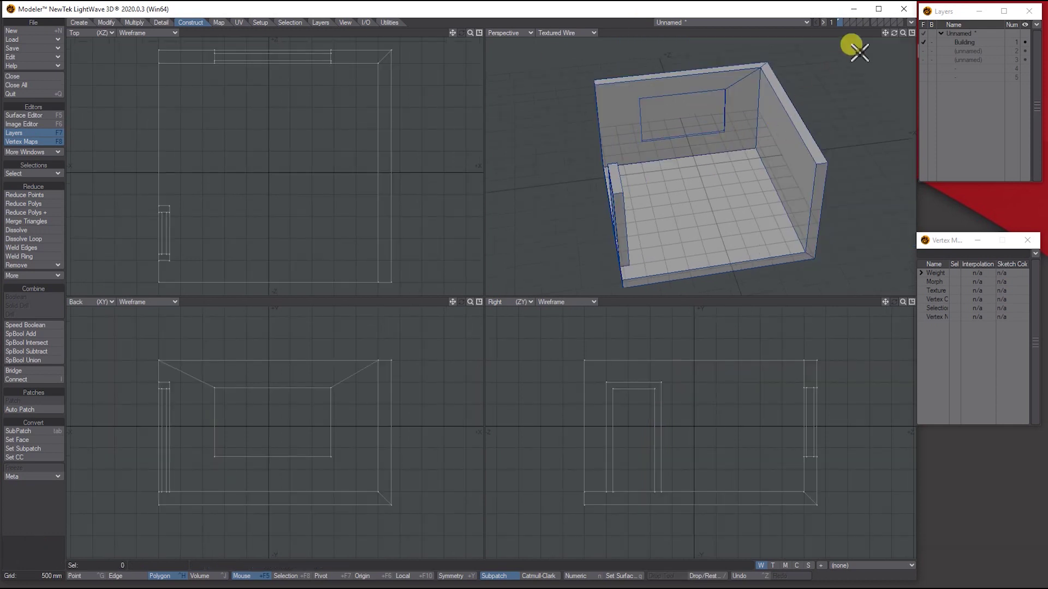
mouse_move(895, 33)
mouse_down()
mouse_move(843, 35)
mouse_move(886, 36)
mouse_up()
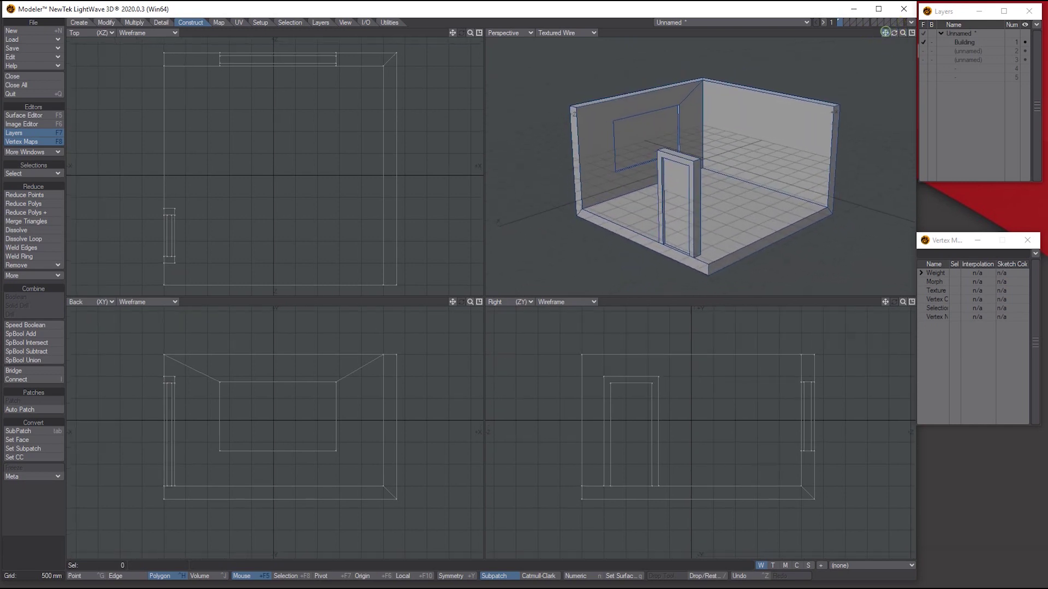
key(a)
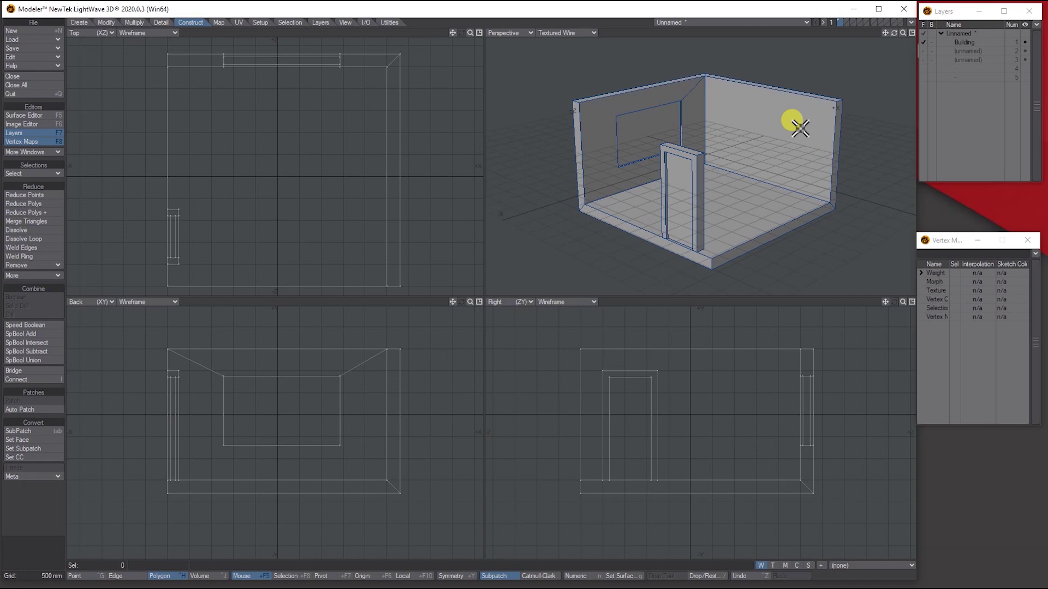